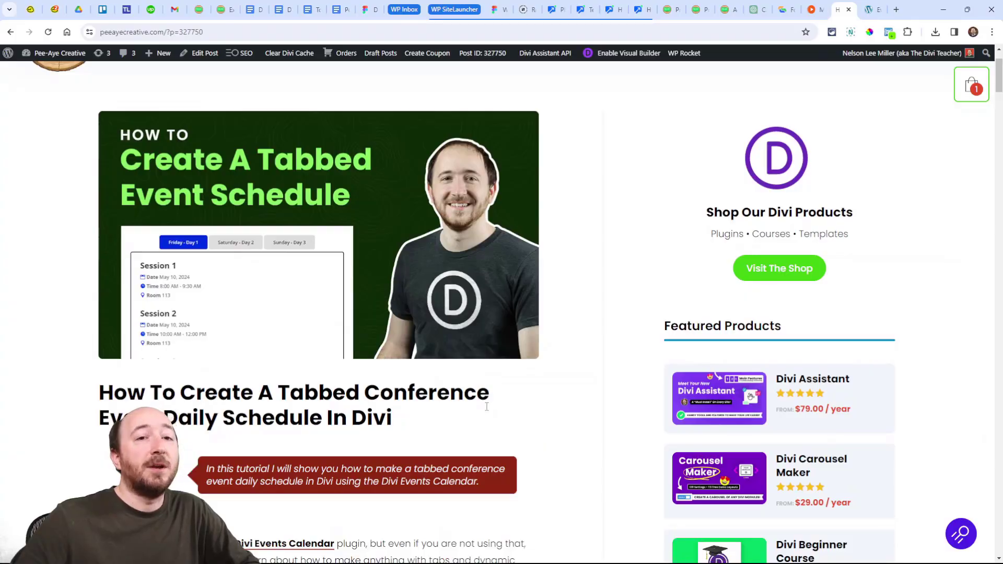
# Step: Scroll the tutorial to section 1 on creating Day 1, Day 2 and Day 3 event categories
pyautogui.scroll(-2, 486, 407)
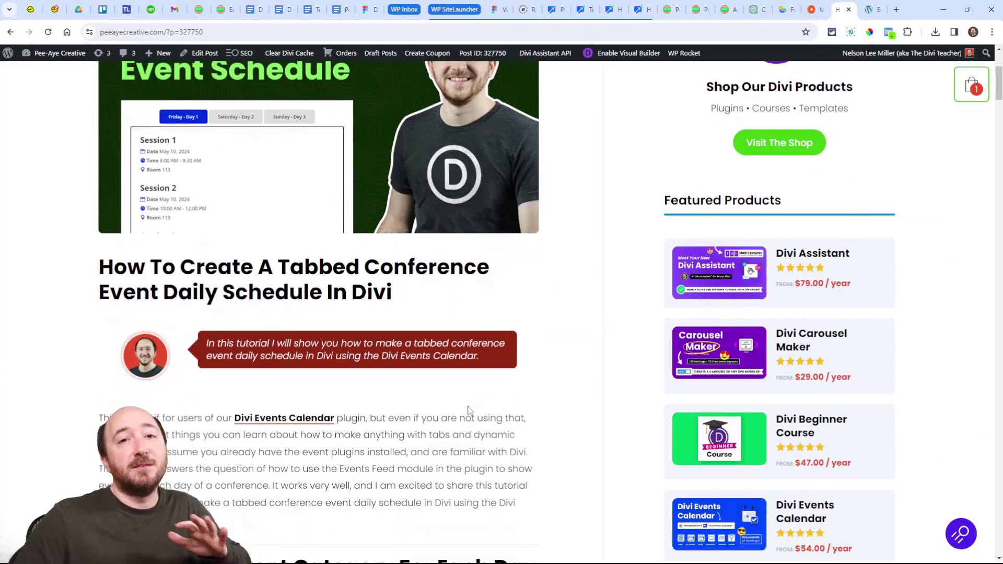
pyautogui.scroll(-2, 468, 410)
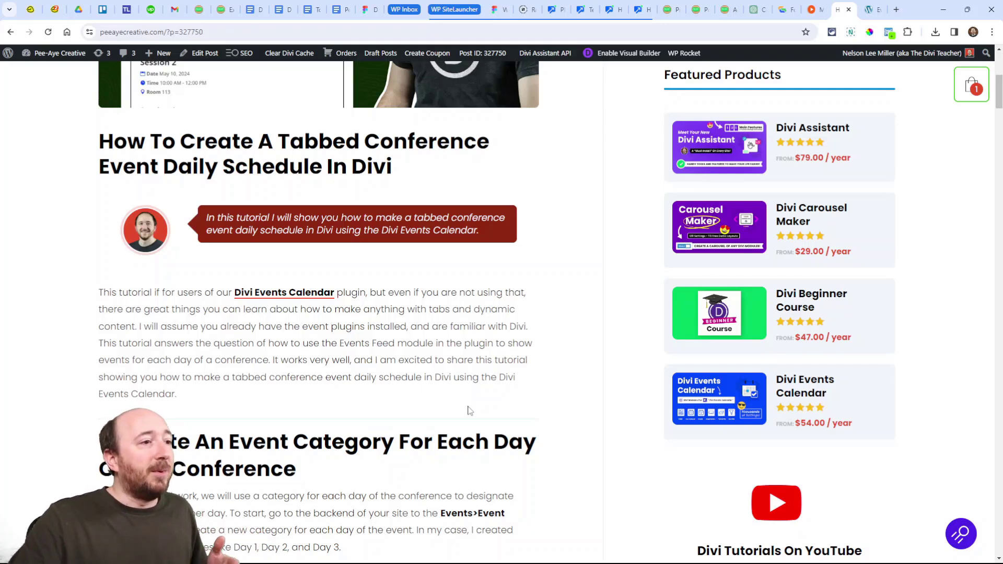
pyautogui.scroll(-5, 383, 410)
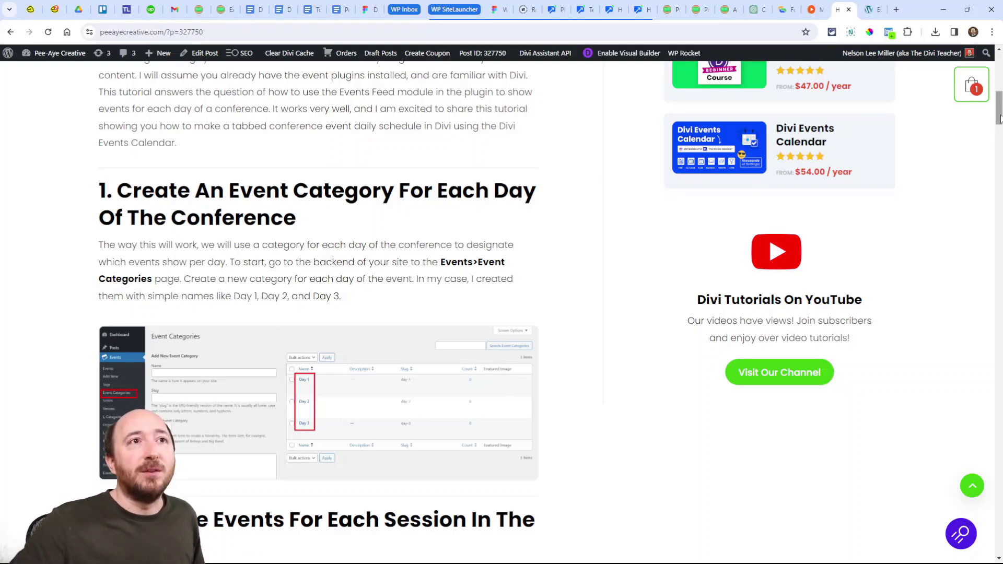
# Step: Scroll the tutorial to section 2 on adding each session as an event with its day category
pyautogui.click(871, 9)
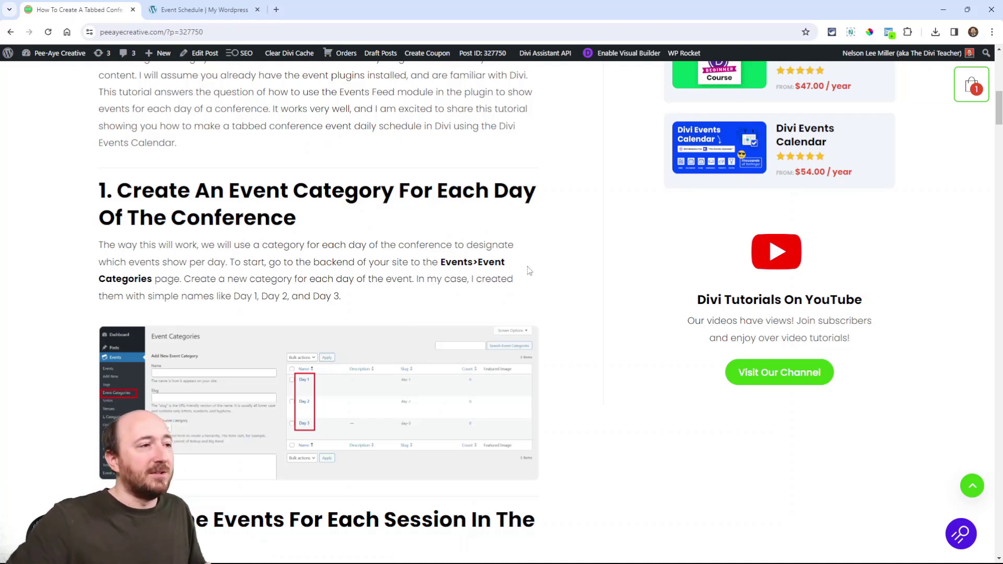
pyautogui.scroll(-1, 471, 258)
pyautogui.scroll(-2, 314, 303)
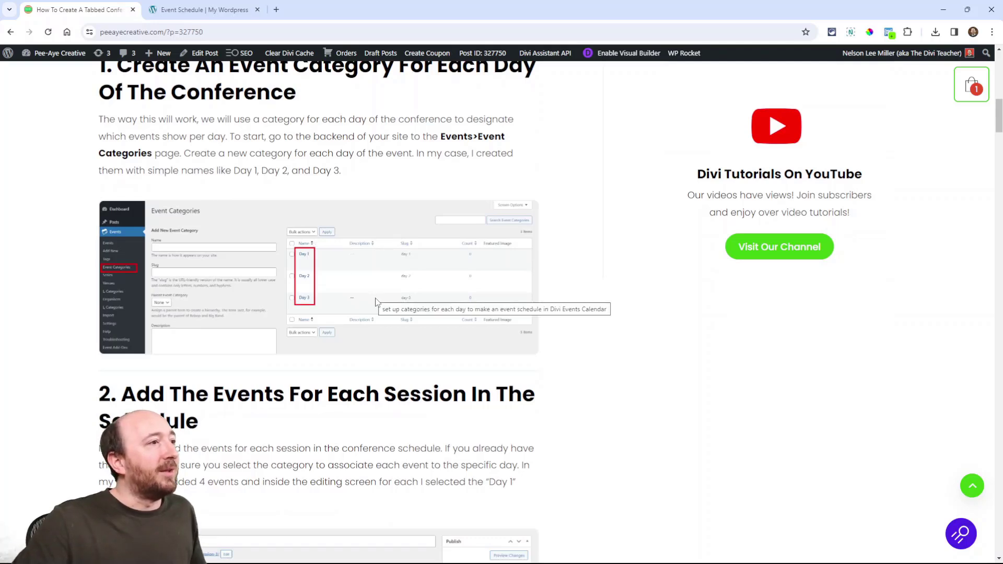
pyautogui.scroll(-2, 374, 298)
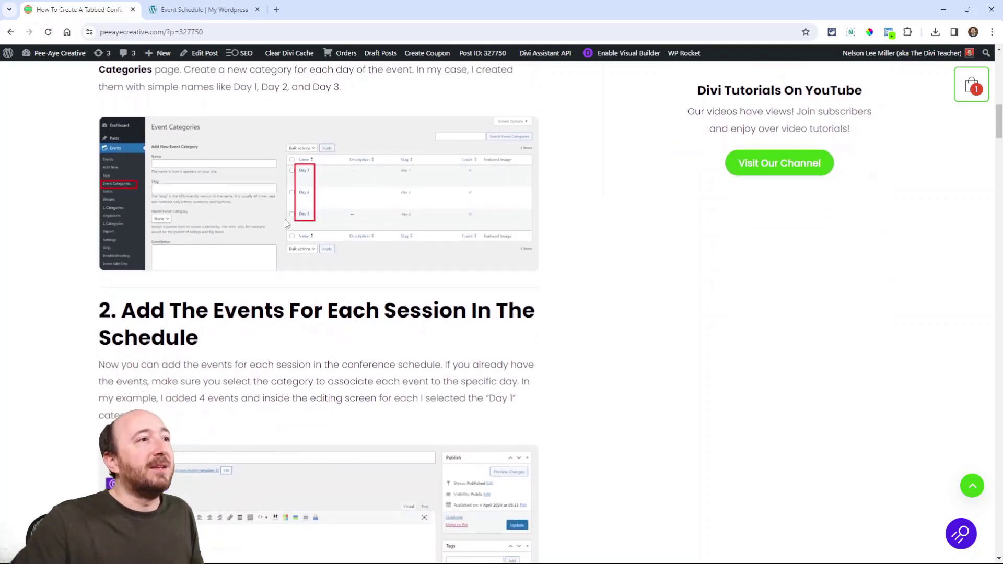
pyautogui.scroll(-6, 294, 292)
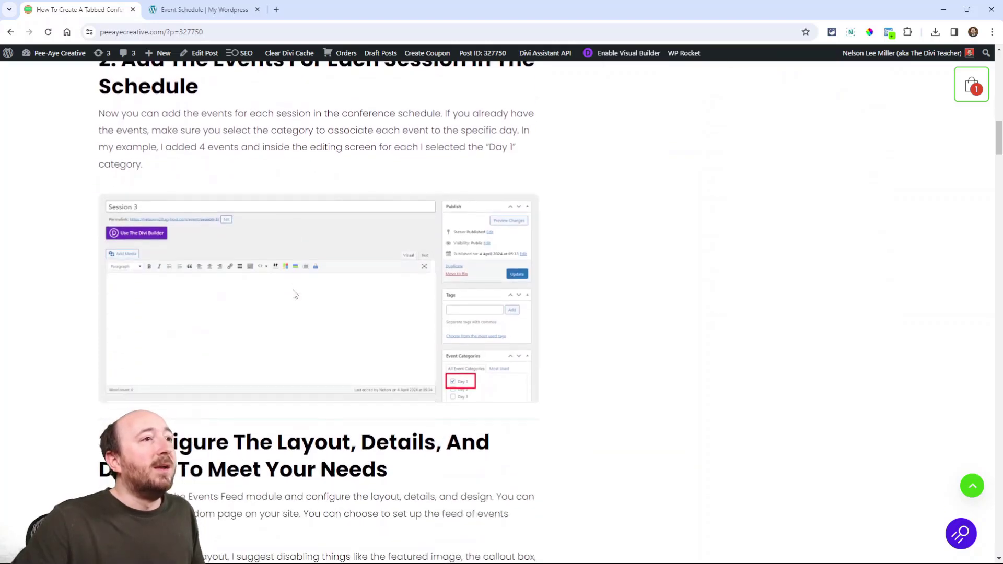
pyautogui.scroll(1, 295, 294)
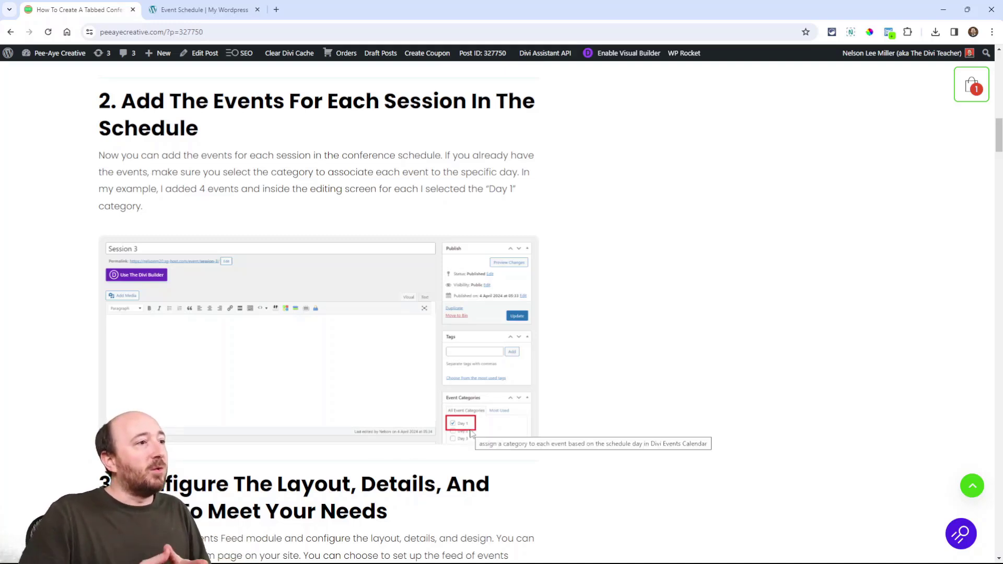
# Step: Open the site Dashboard in a new browser tab from the Event Schedule page
pyautogui.click(202, 10)
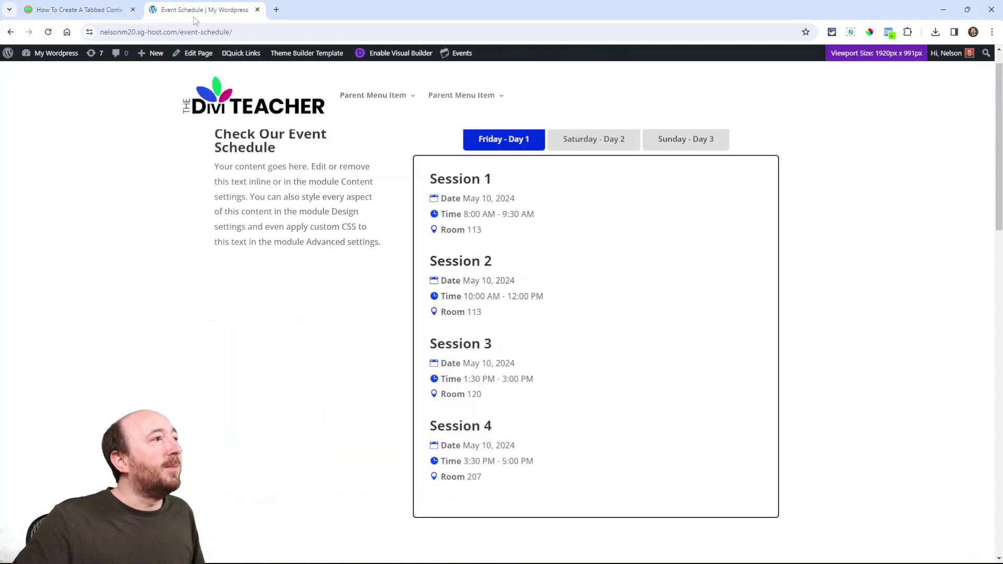
pyautogui.moveTo(49, 55)
pyautogui.rightClick(40, 72)
pyautogui.click(89, 82)
# Step: Review the Events list of Sessions tagged Day 1–3, then return to the Event Schedule page
pyautogui.click(272, 9)
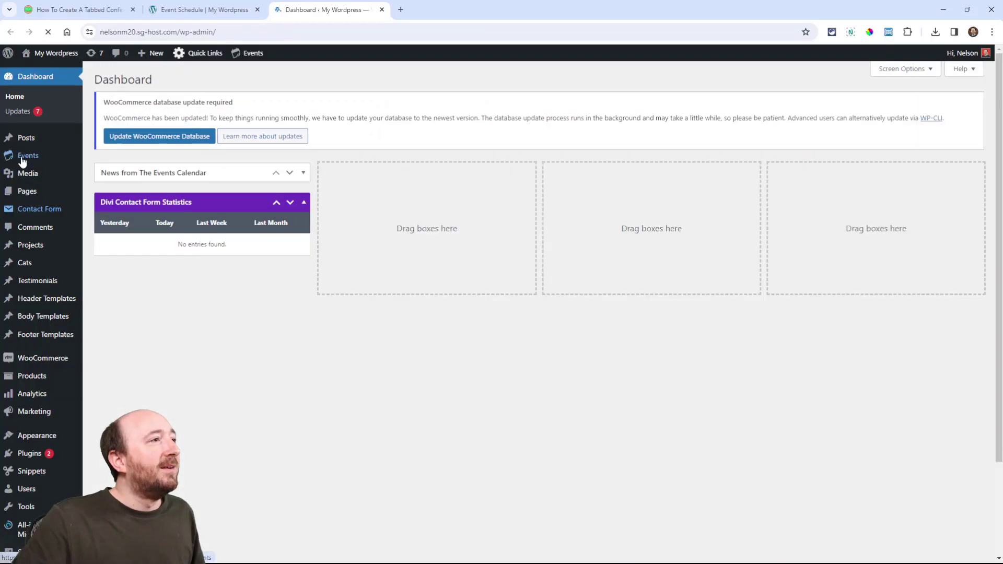
pyautogui.click(29, 158)
pyautogui.scroll(-4, 174, 162)
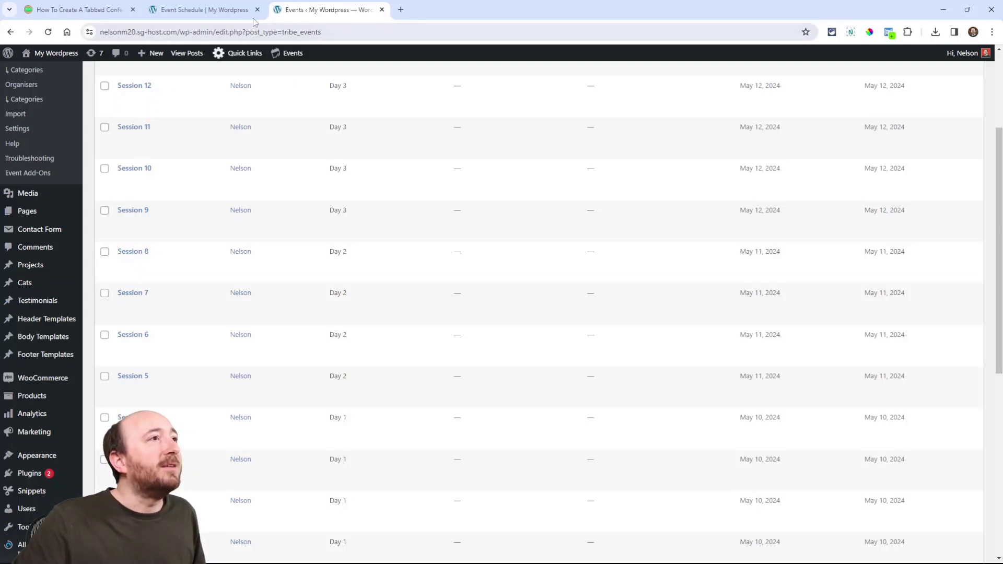
pyautogui.click(203, 10)
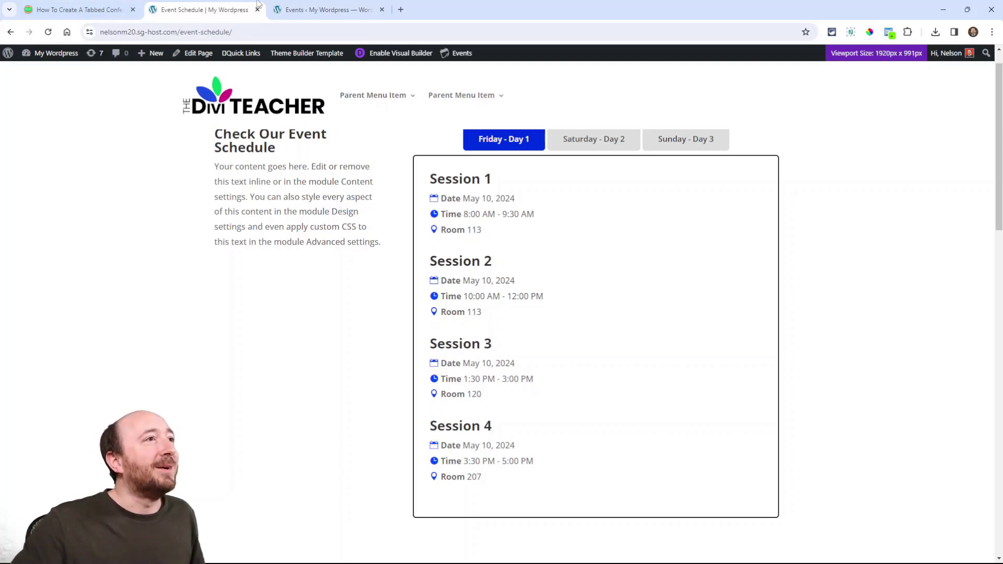
# Step: Read tutorial section 3 on Events Feed category filtering, comparing it with the Event Schedule page
pyautogui.click(73, 9)
pyautogui.scroll(-6, 353, 307)
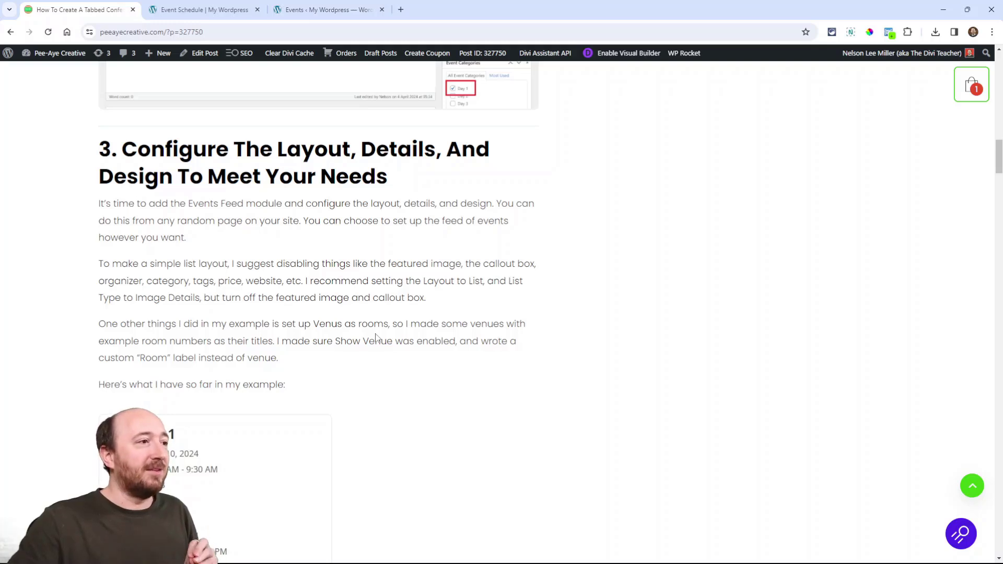
pyautogui.scroll(-1, 376, 337)
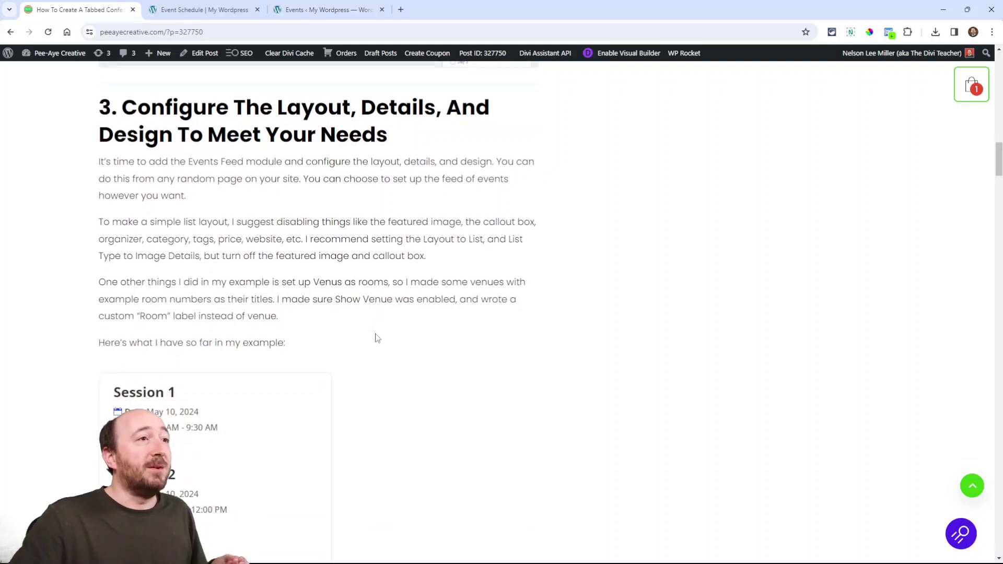
pyautogui.scroll(-1, 377, 337)
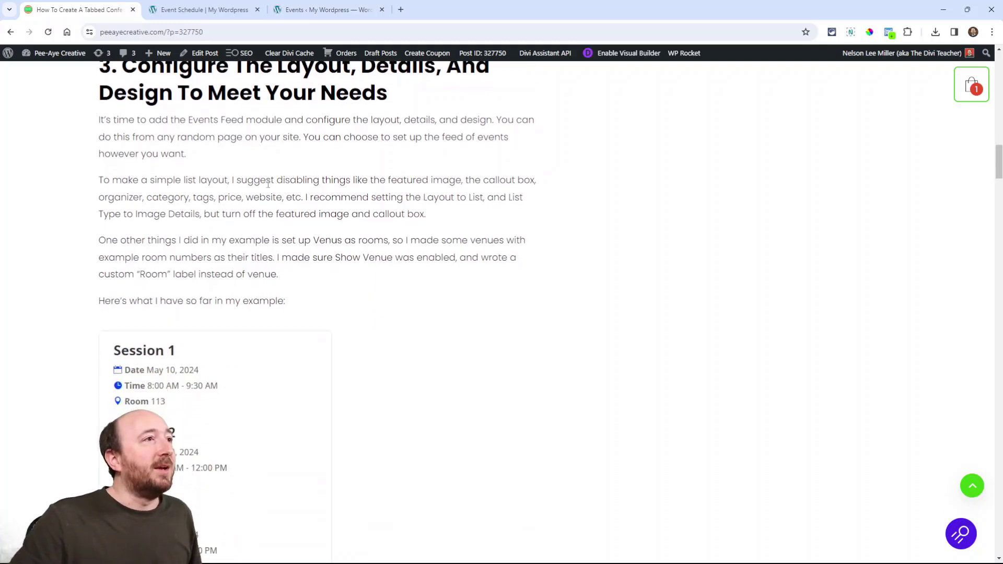
pyautogui.click(220, 11)
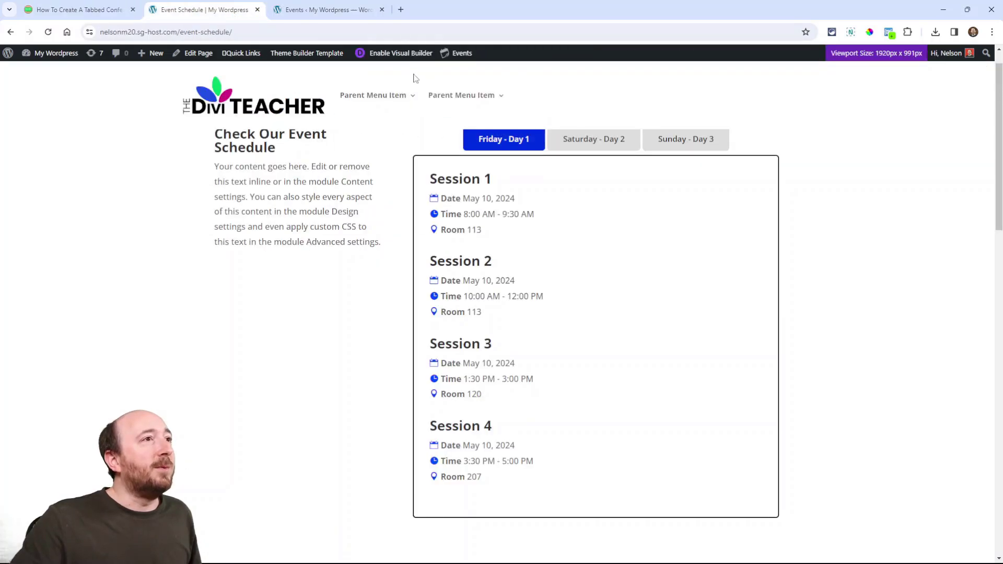
pyautogui.click(96, 14)
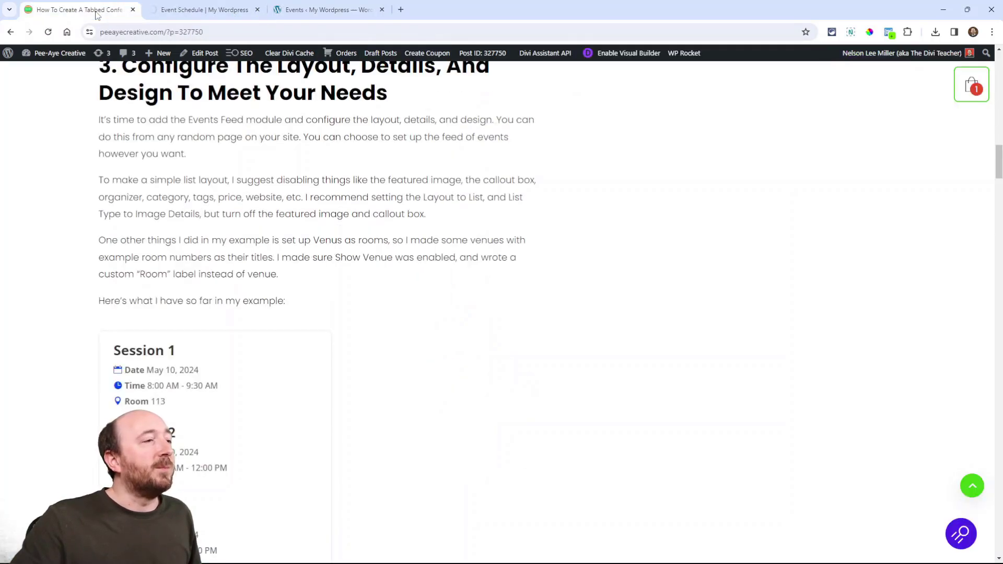
pyautogui.scroll(-3, 335, 311)
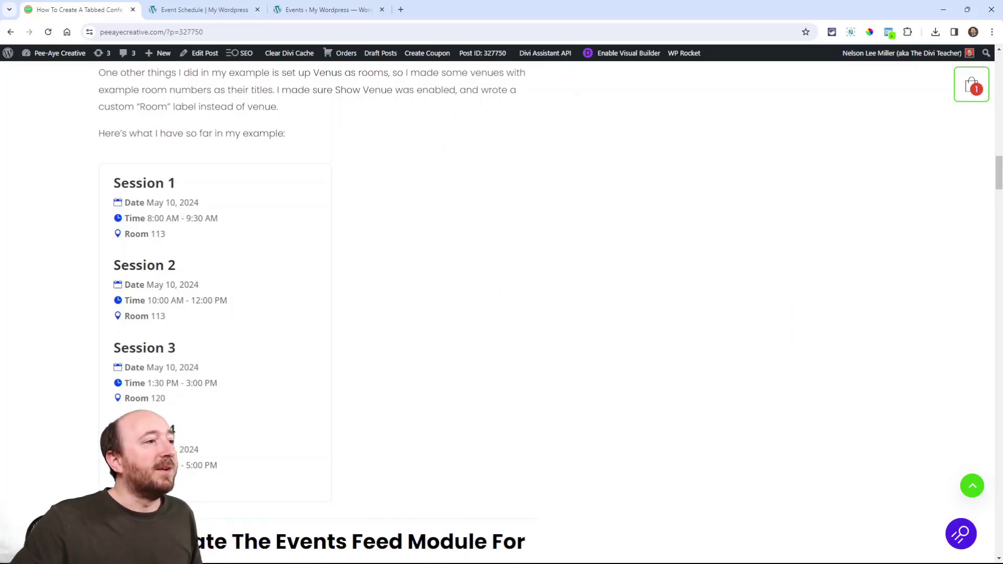
pyautogui.click(197, 11)
# Step: Open the Events Feed settings beside the schedule and keep the events-by-category type with Day 1
pyautogui.click(480, 172)
pyautogui.moveTo(759, 168); pyautogui.dragTo(650, 189)
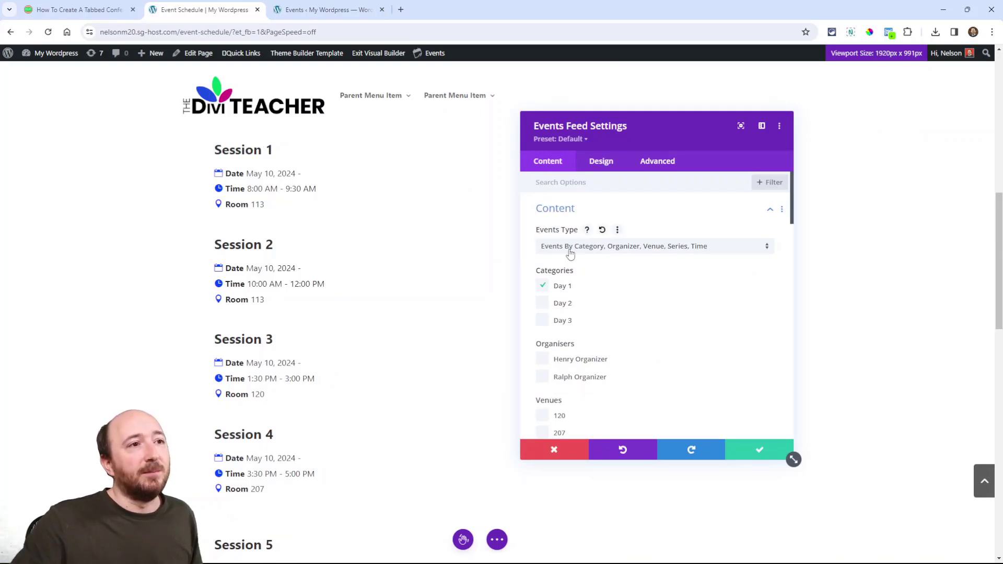
pyautogui.click(591, 254)
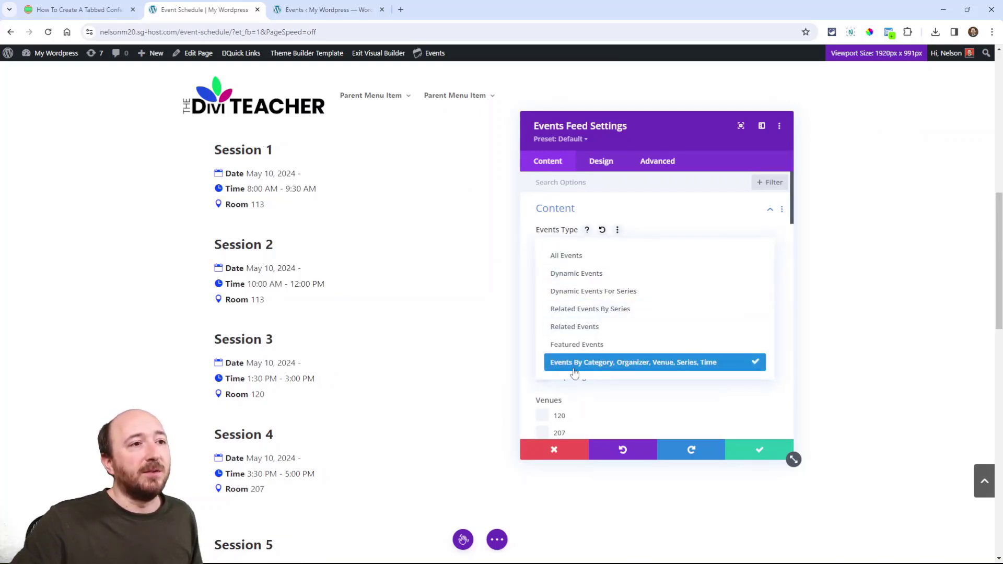
pyautogui.click(684, 365)
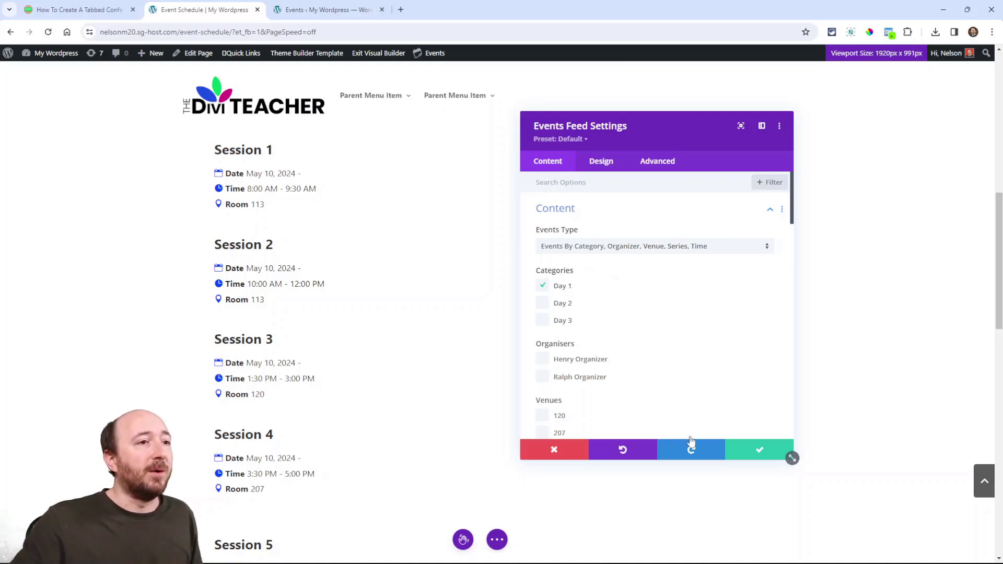
# Step: Expand Elements and Layout to review the List layout with Image Details in 1 column
pyautogui.scroll(-1, 645, 330)
pyautogui.scroll(-15, 645, 330)
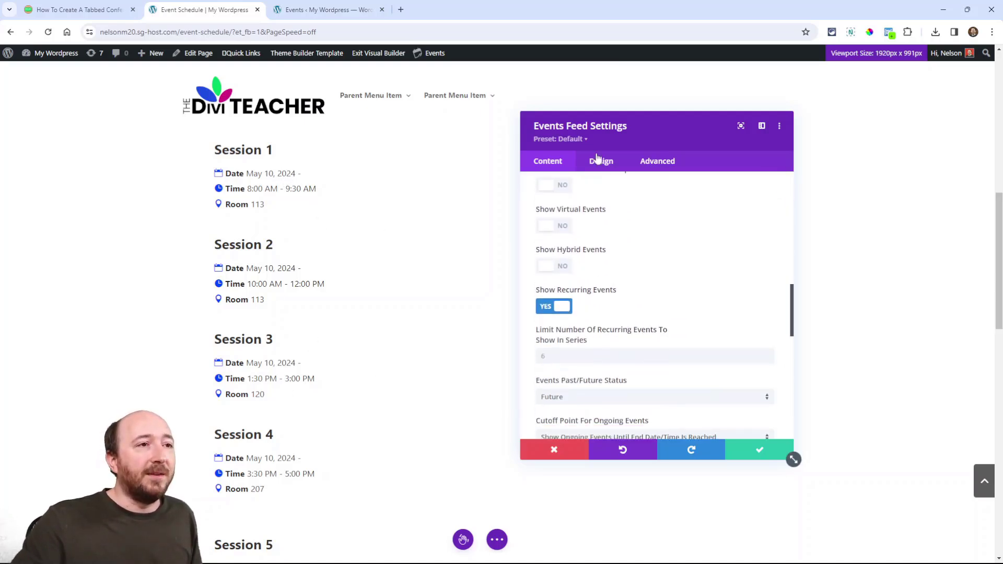
pyautogui.scroll(-5, 572, 264)
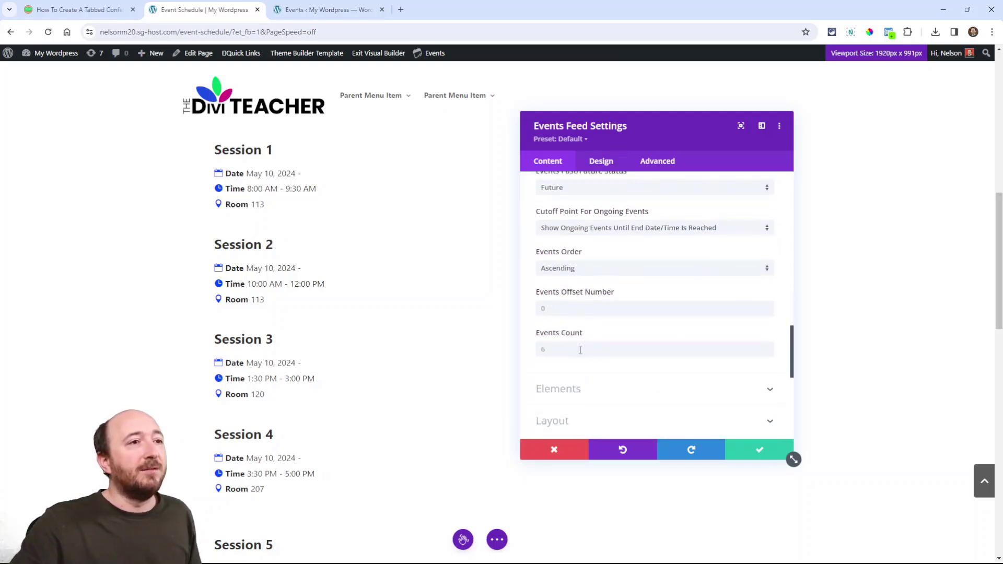
pyautogui.scroll(-1, 564, 324)
pyautogui.click(575, 289)
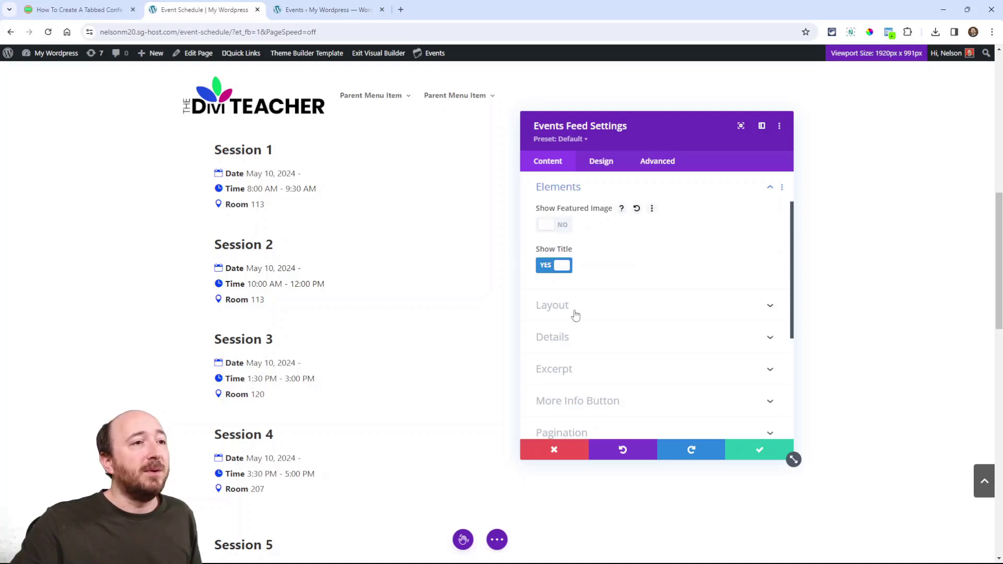
pyautogui.click(555, 310)
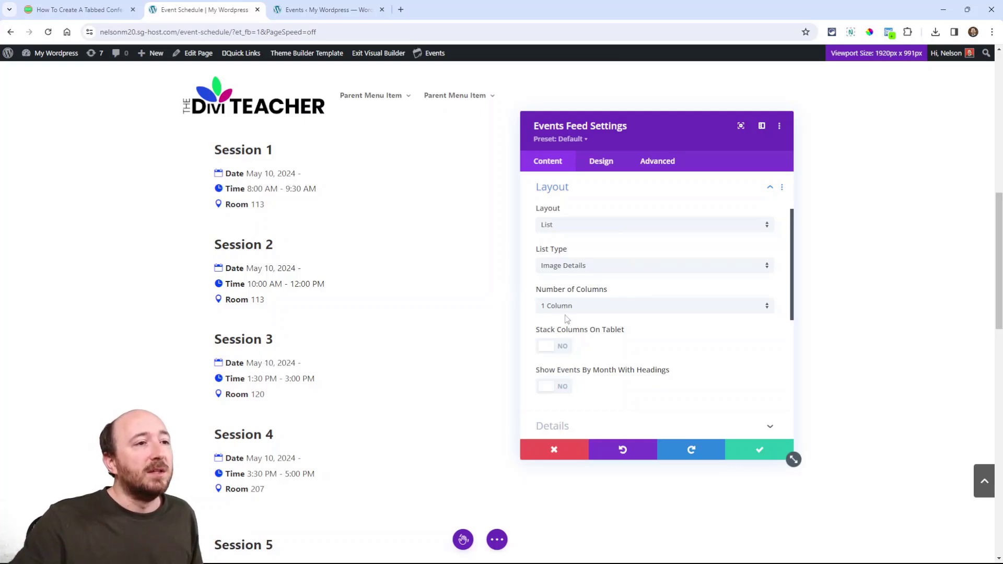
pyautogui.scroll(-3, 590, 347)
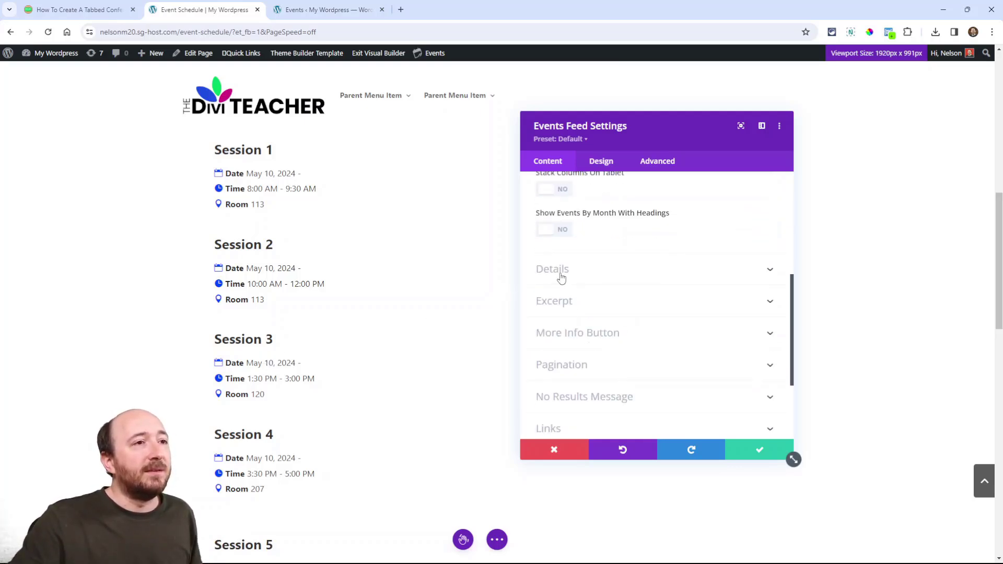
# Step: Toggle Show Venue off and back on, keeping the venue label 'Room'
pyautogui.click(561, 277)
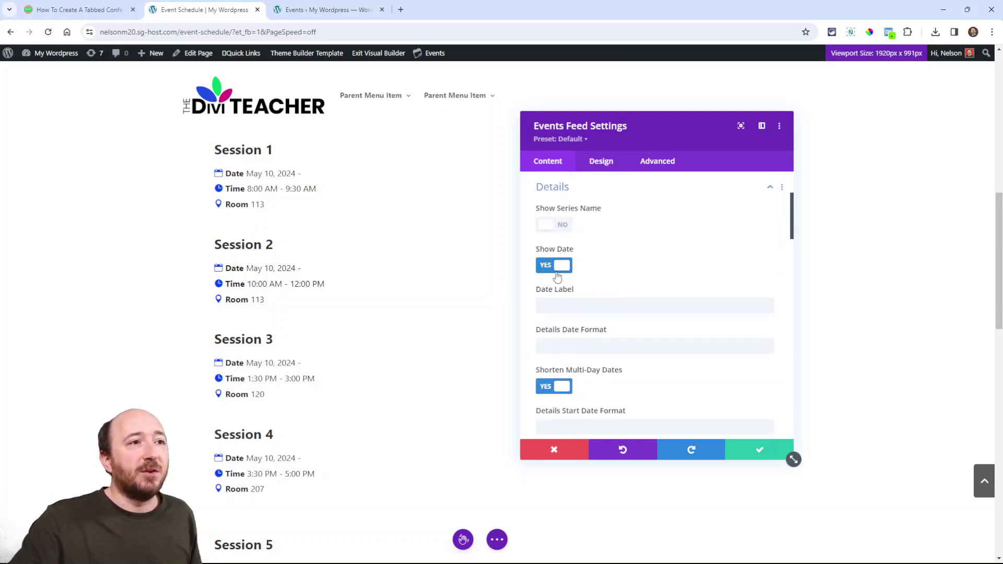
pyautogui.scroll(-5, 557, 277)
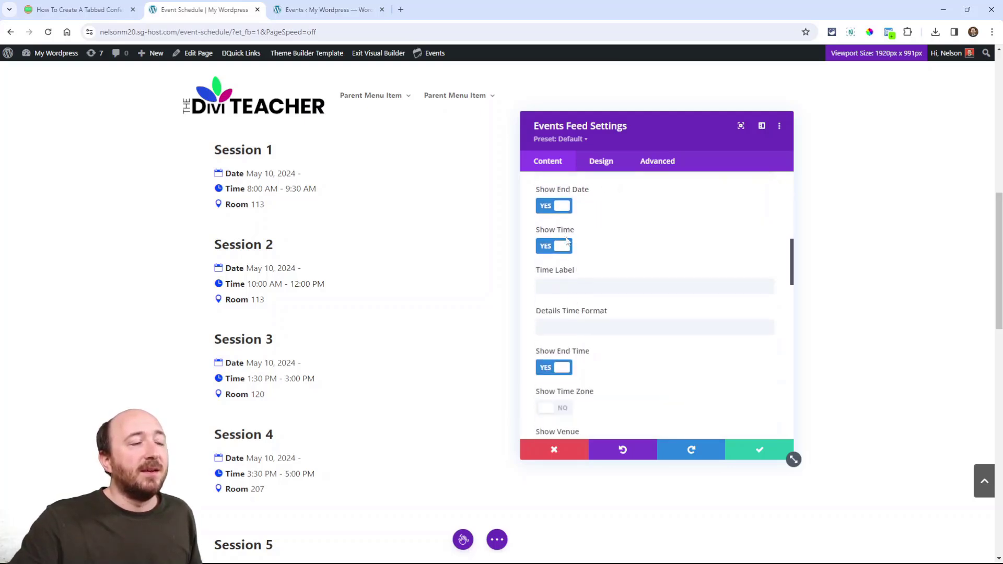
pyautogui.scroll(-4, 564, 247)
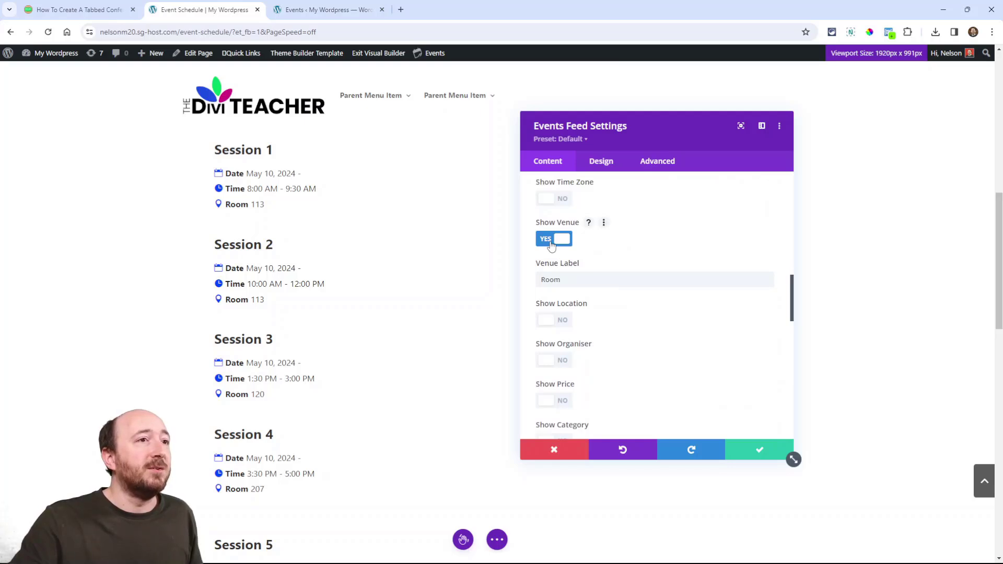
pyautogui.click(551, 246)
pyautogui.click(552, 246)
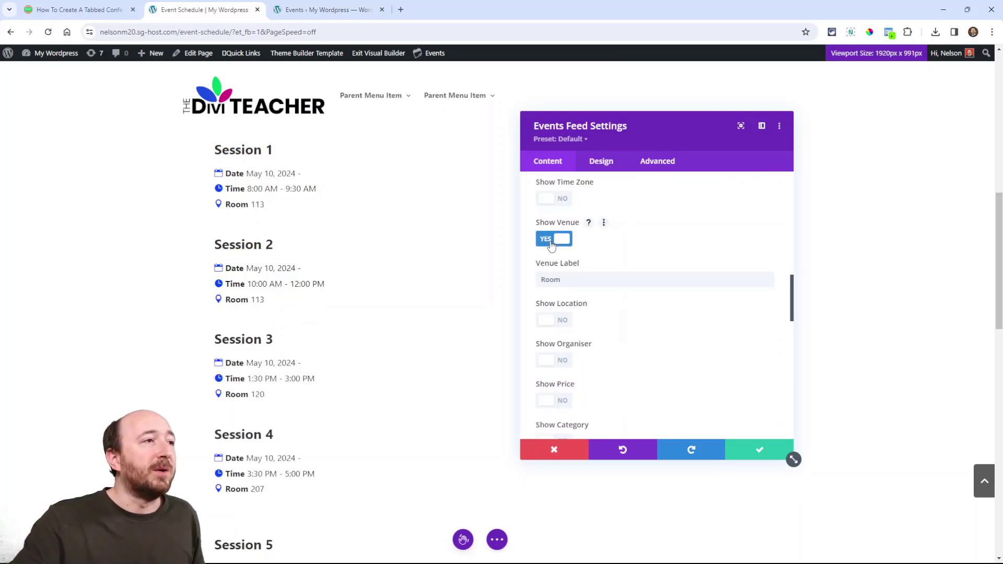
pyautogui.doubleClick(567, 282)
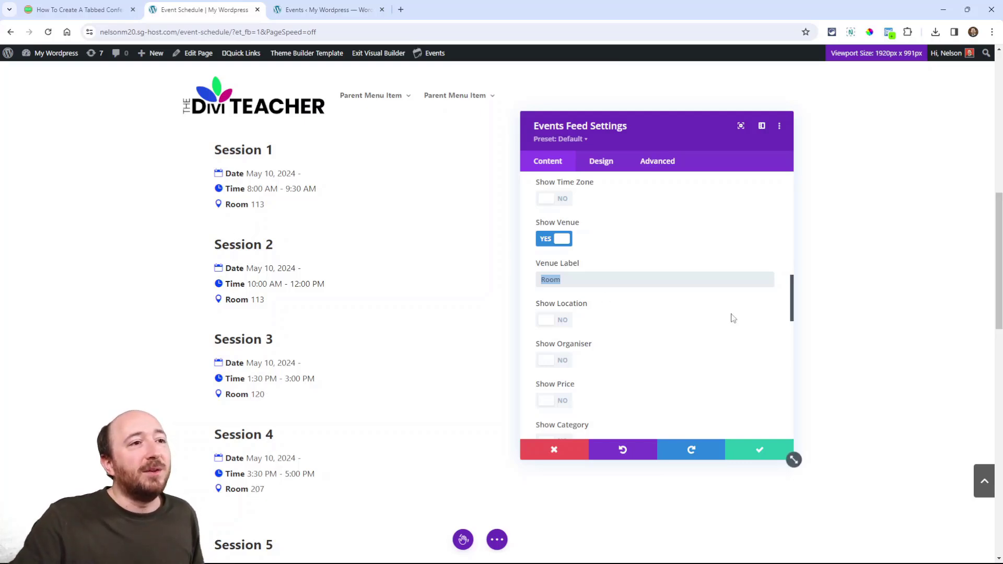
pyautogui.click(603, 264)
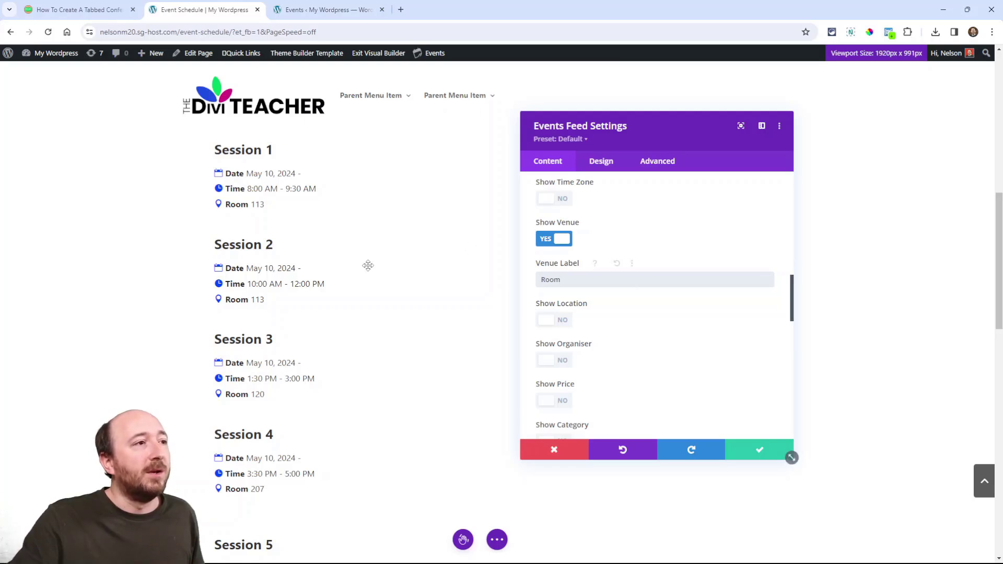
# Step: Review the remaining Details settings: stacked event details with labels and icons shown
pyautogui.scroll(-1, 291, 262)
pyautogui.scroll(1, 535, 294)
pyautogui.scroll(-3, 623, 317)
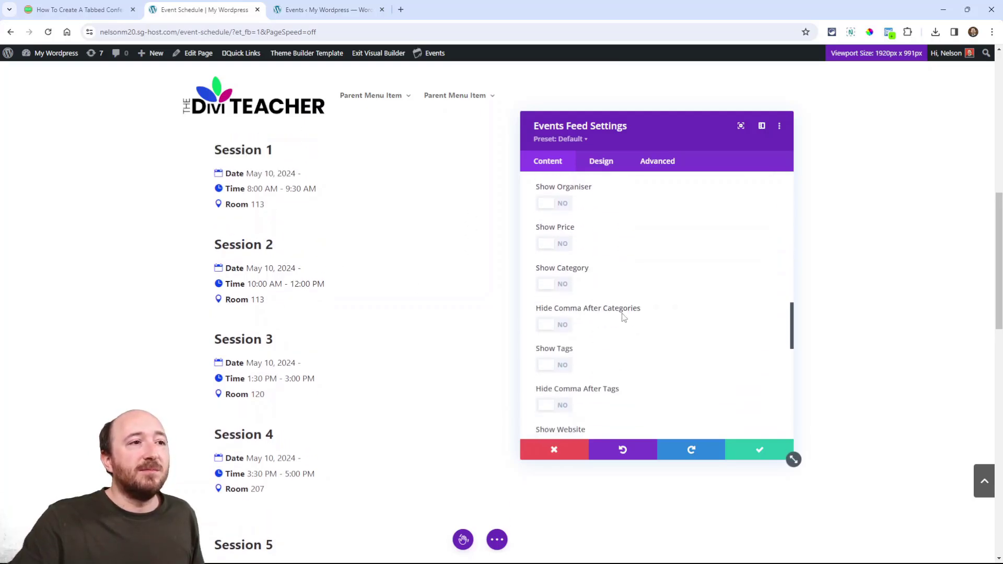
pyautogui.scroll(-2, 619, 312)
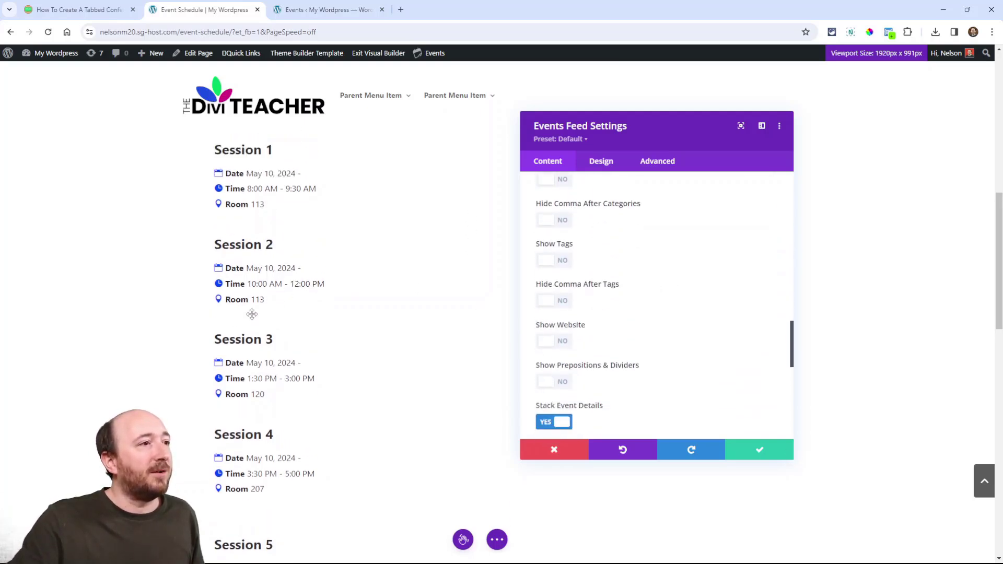
pyautogui.scroll(-5, 598, 334)
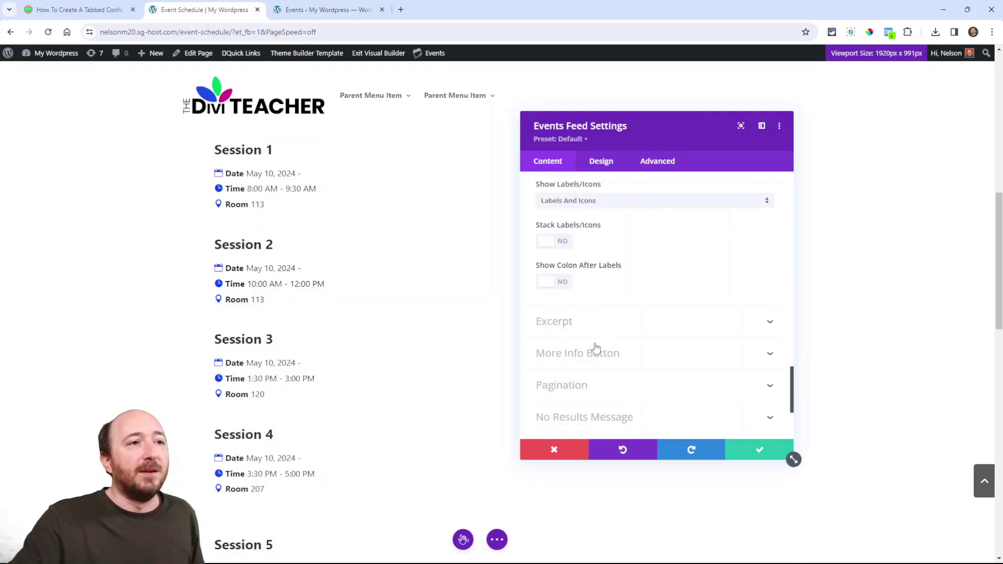
pyautogui.scroll(3, 572, 291)
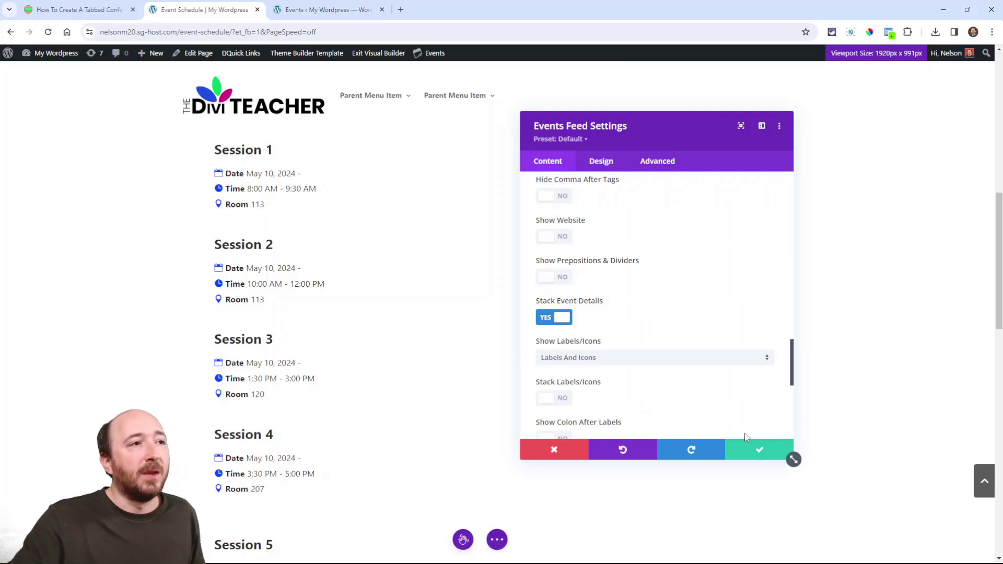
# Step: Save the Day 1 Events Feed settings and read ahead in the tutorial
pyautogui.click(756, 450)
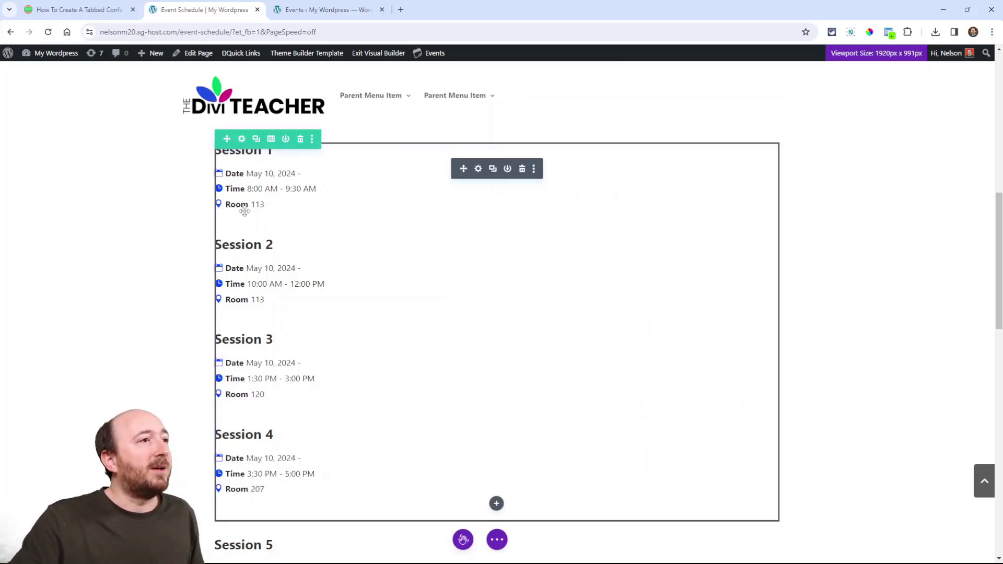
pyautogui.click(59, 14)
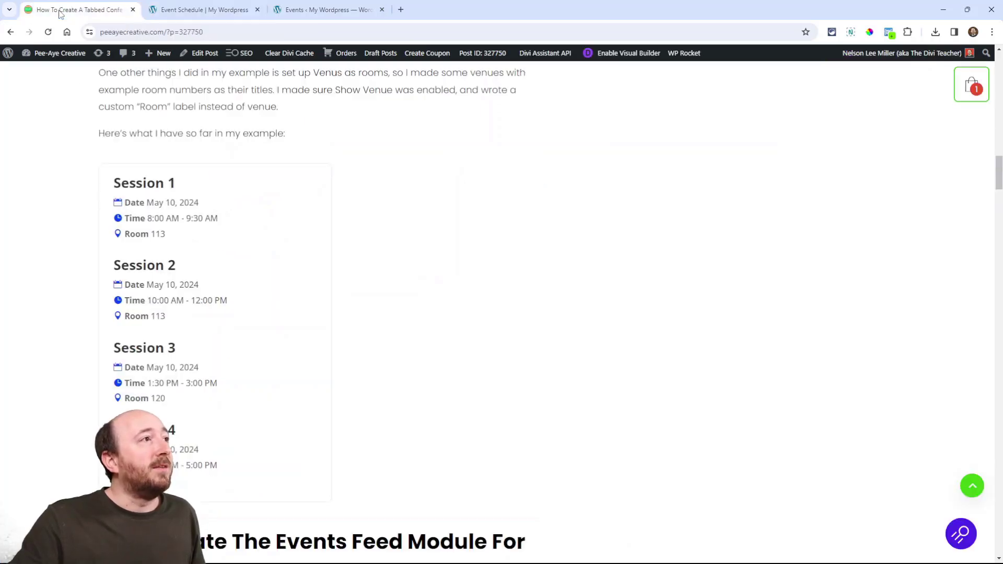
pyautogui.scroll(-5, 367, 222)
pyautogui.scroll(-2, 374, 255)
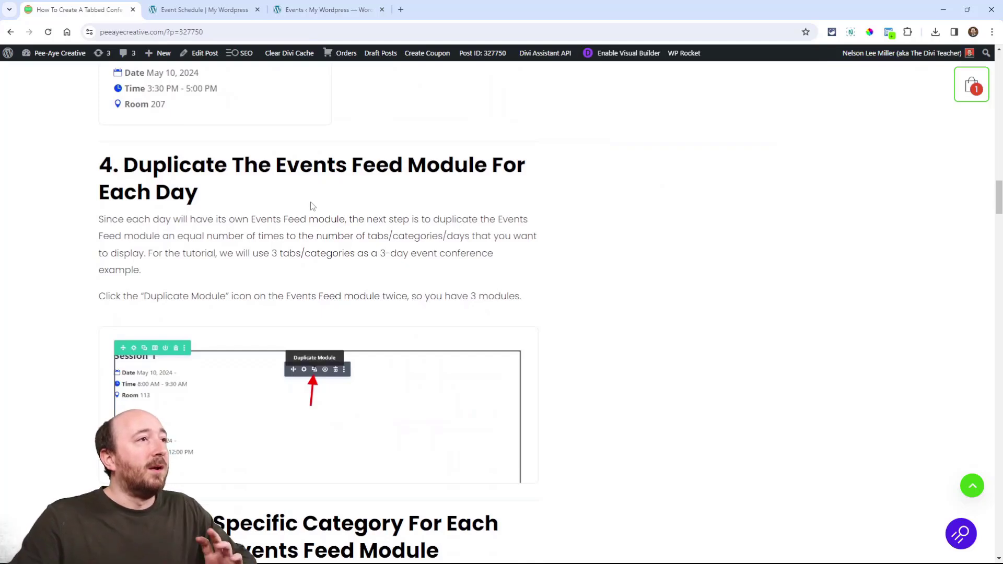
pyautogui.click(199, 10)
pyautogui.scroll(-5, 484, 280)
pyautogui.scroll(-2, 479, 285)
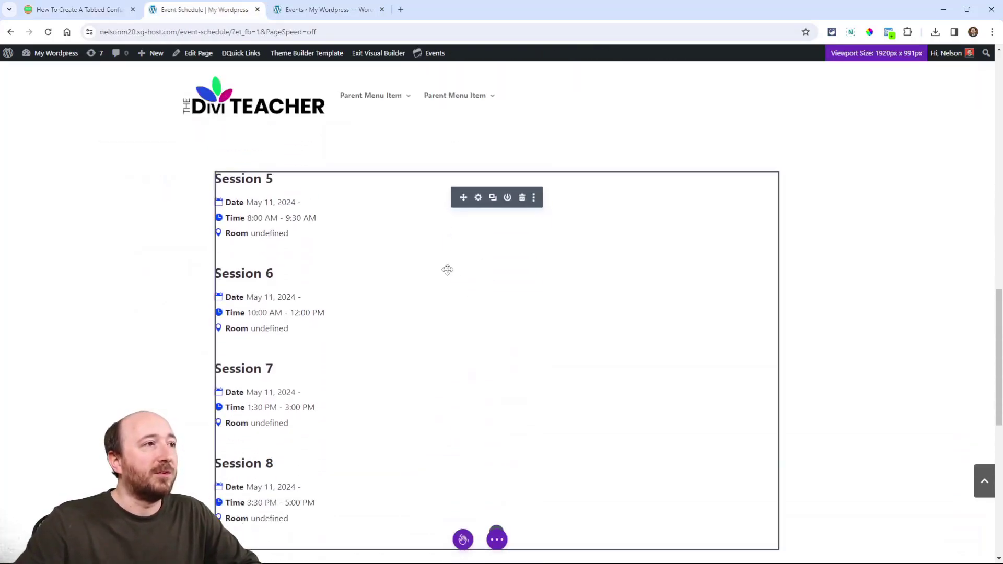
pyautogui.scroll(8, 454, 286)
pyautogui.scroll(-8, 437, 300)
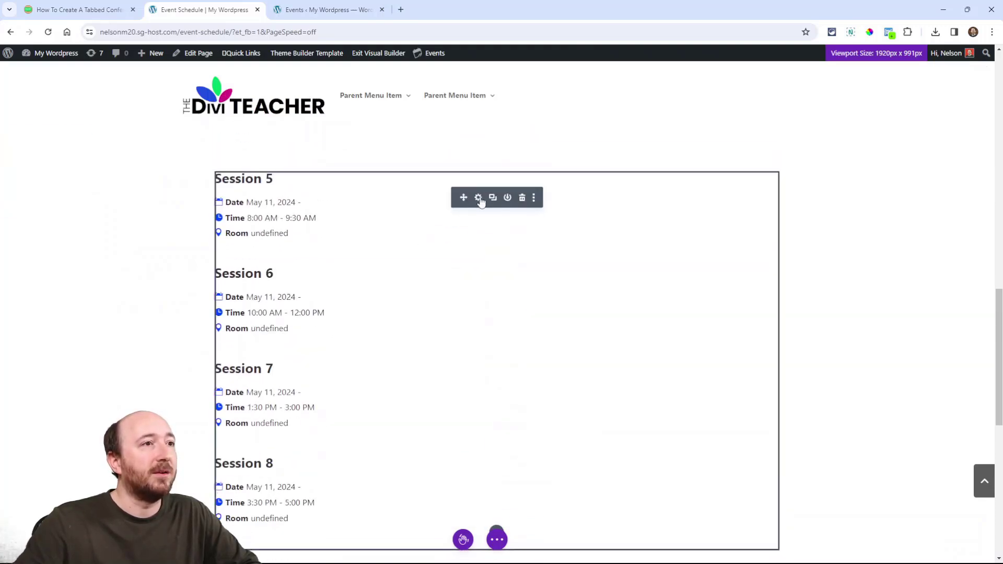
# Step: Filter the second and third Events Feed modules to the Day 2 and Day 3 categories
pyautogui.click(478, 199)
pyautogui.click(542, 303)
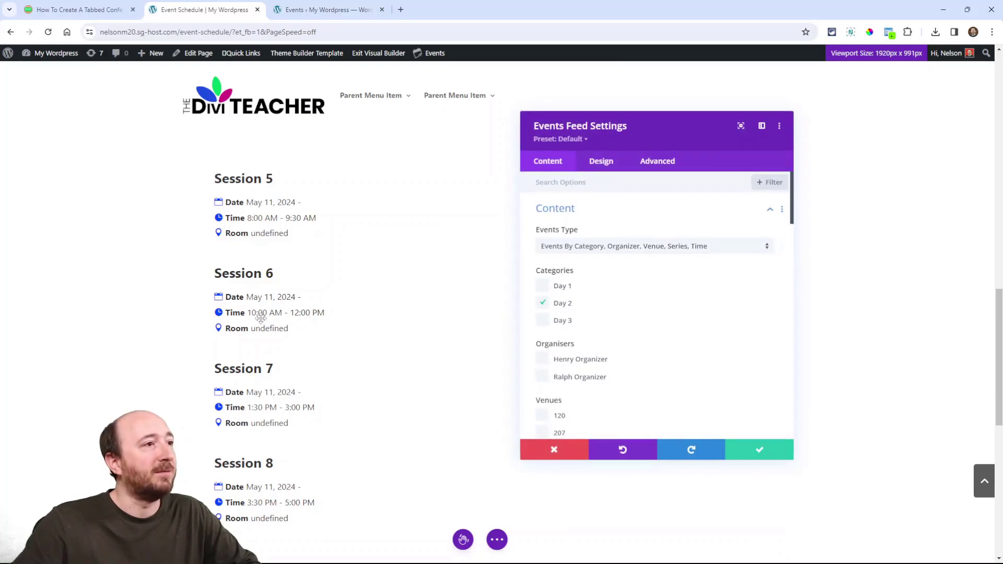
pyautogui.click(790, 457)
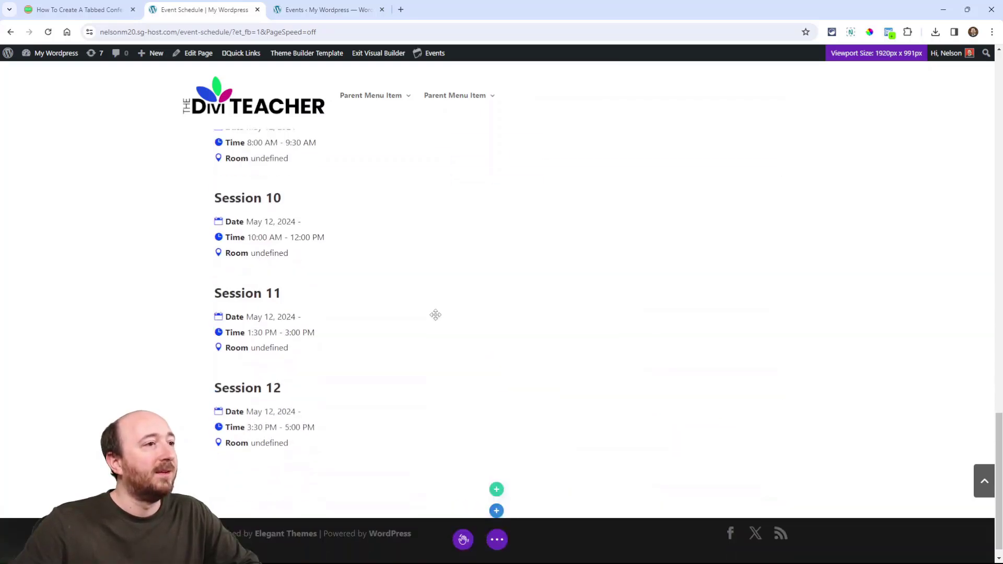
pyautogui.click(478, 173)
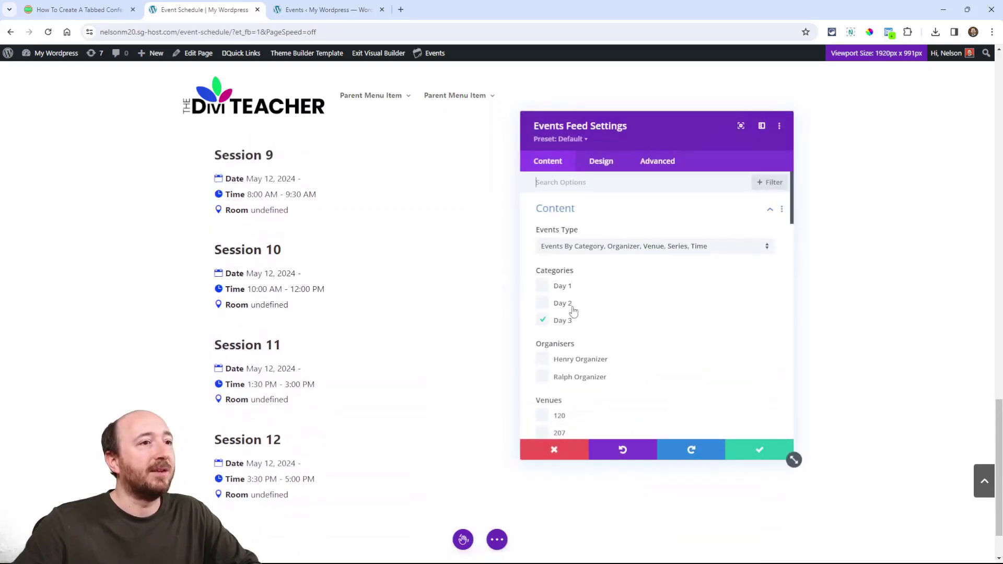
pyautogui.click(542, 321)
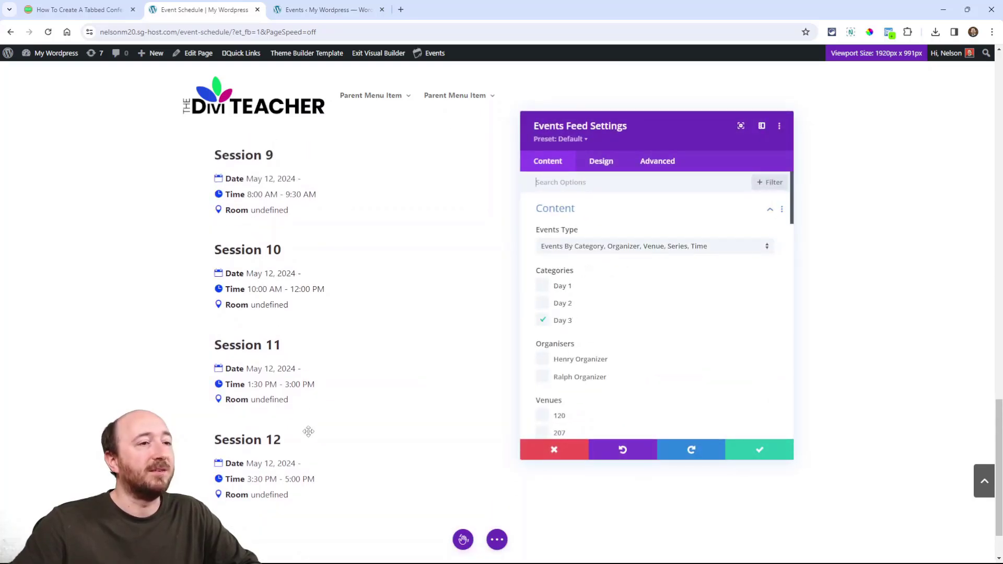
pyautogui.click(747, 450)
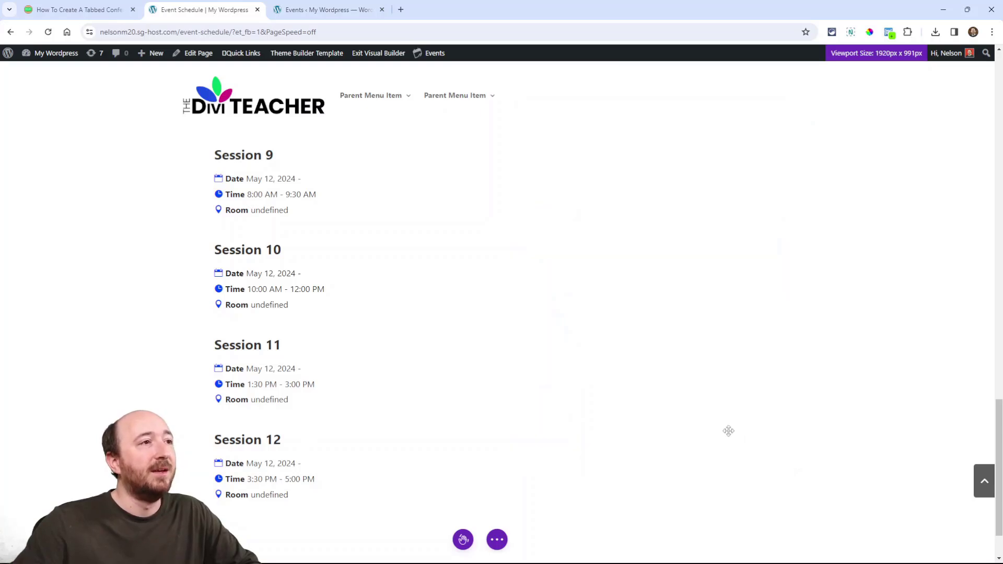
# Step: Start saving the first, Day 1 Events Feed module to the Divi Library
pyautogui.scroll(5, 393, 293)
pyautogui.scroll(10, 392, 293)
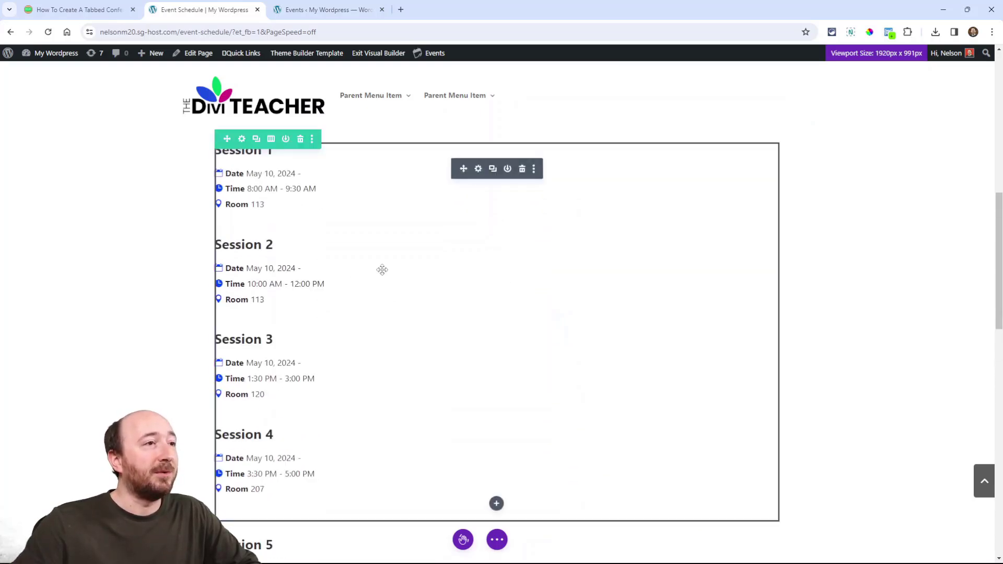
pyautogui.click(507, 170)
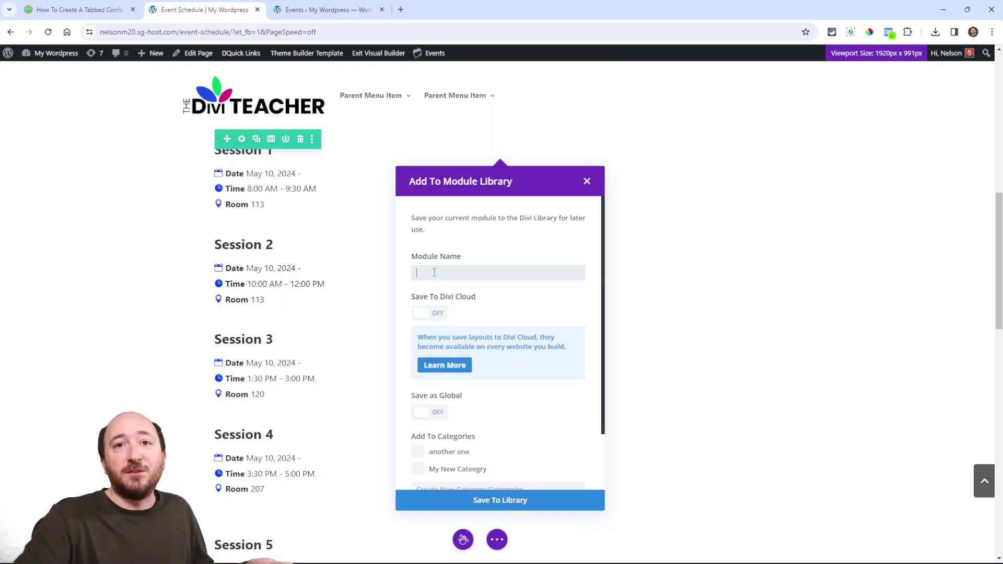
# Step: Read tutorial section 6 on saving modules to the library, then close the Add To Module Library dialog
pyautogui.click(73, 9)
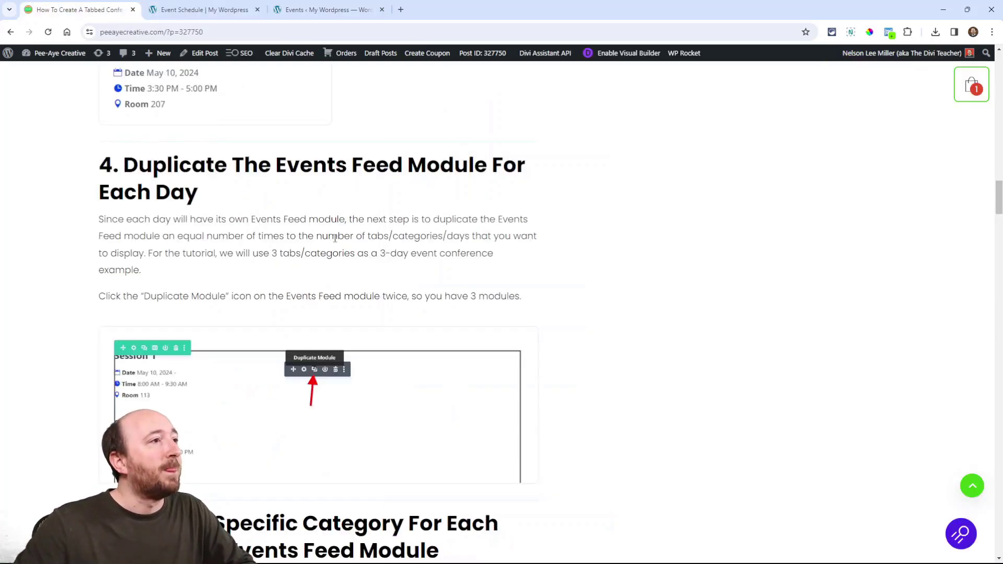
pyautogui.scroll(-7, 132, 182)
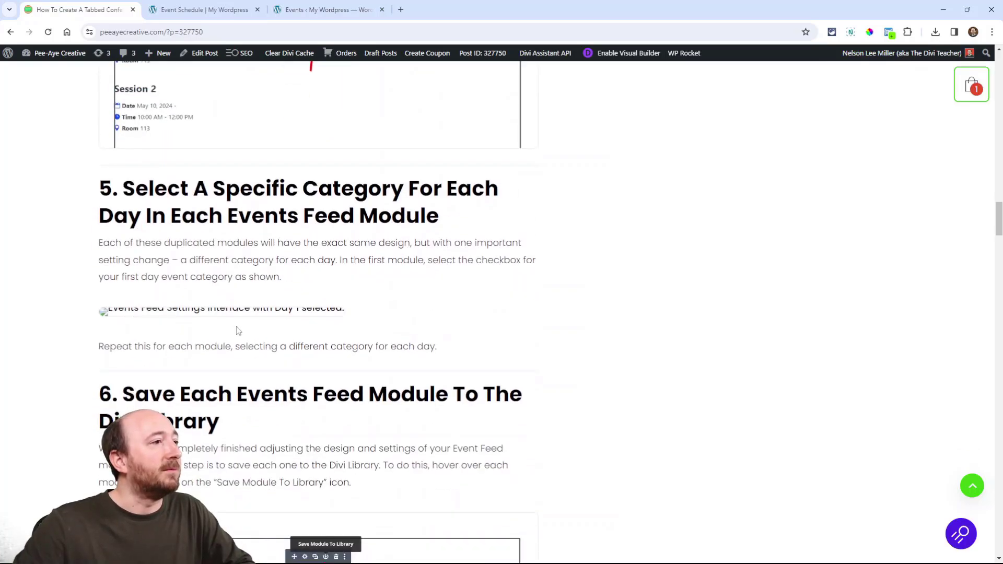
pyautogui.moveTo(119, 201); pyautogui.dragTo(391, 224)
pyautogui.scroll(-3, 358, 286)
pyautogui.click(216, 287)
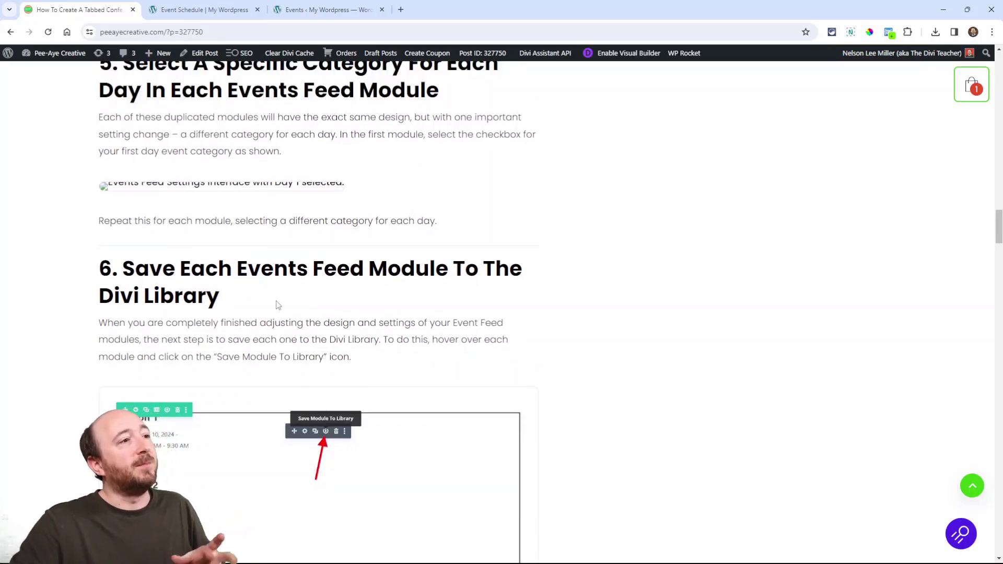
pyautogui.scroll(-4, 328, 303)
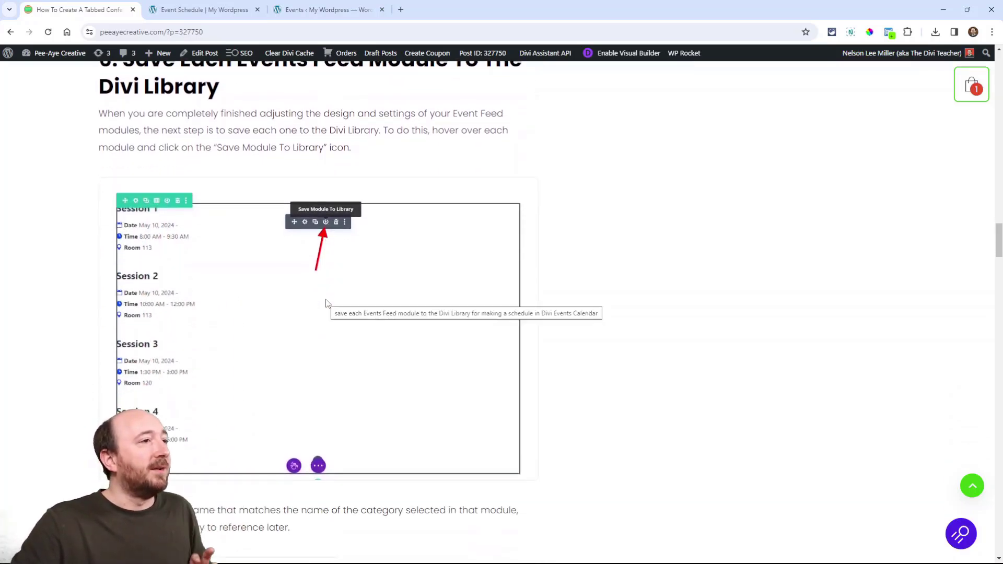
pyautogui.scroll(-8, 310, 299)
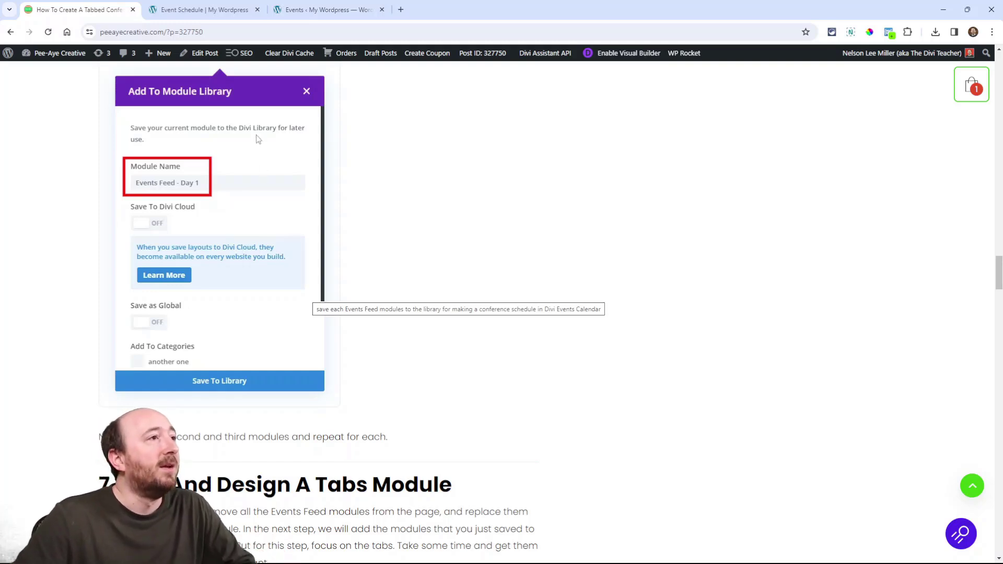
pyautogui.click(235, 10)
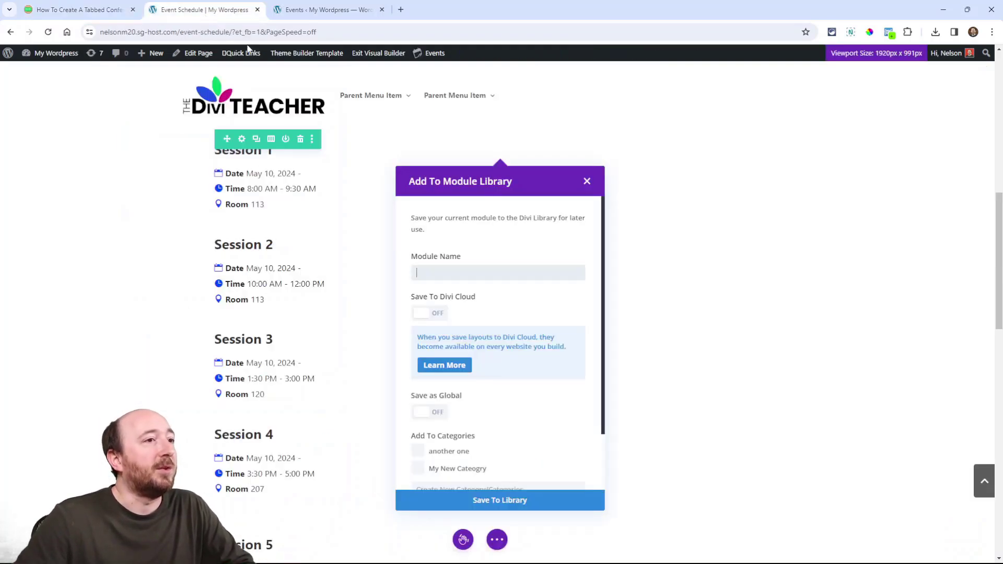
pyautogui.click(587, 181)
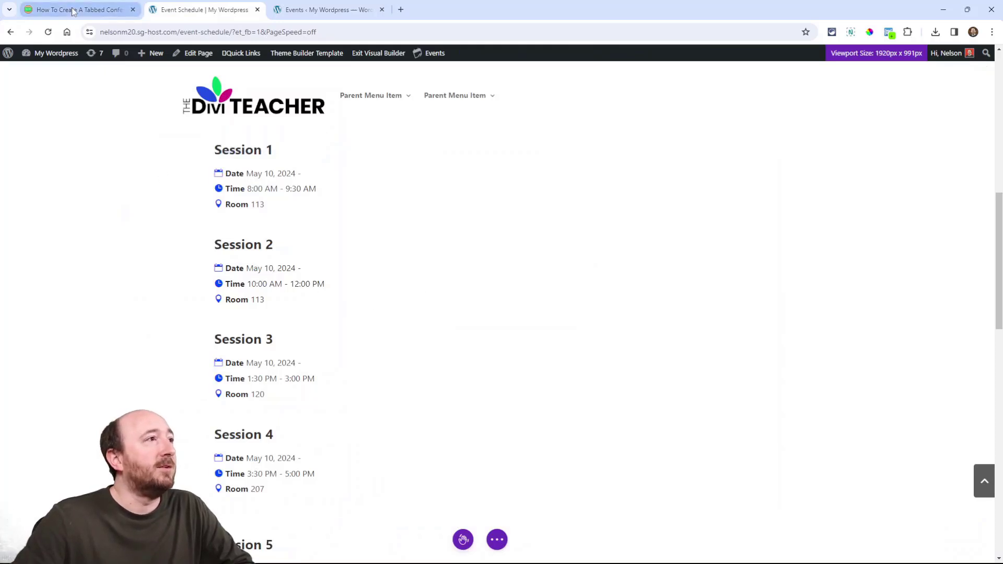
# Step: Scroll the tutorial to step 8, inserting Events Feed - Day 1, 2 and 3 layouts via dynamic content
pyautogui.hotkey('ctrl', 'pageup')
pyautogui.scroll(-5, 231, 171)
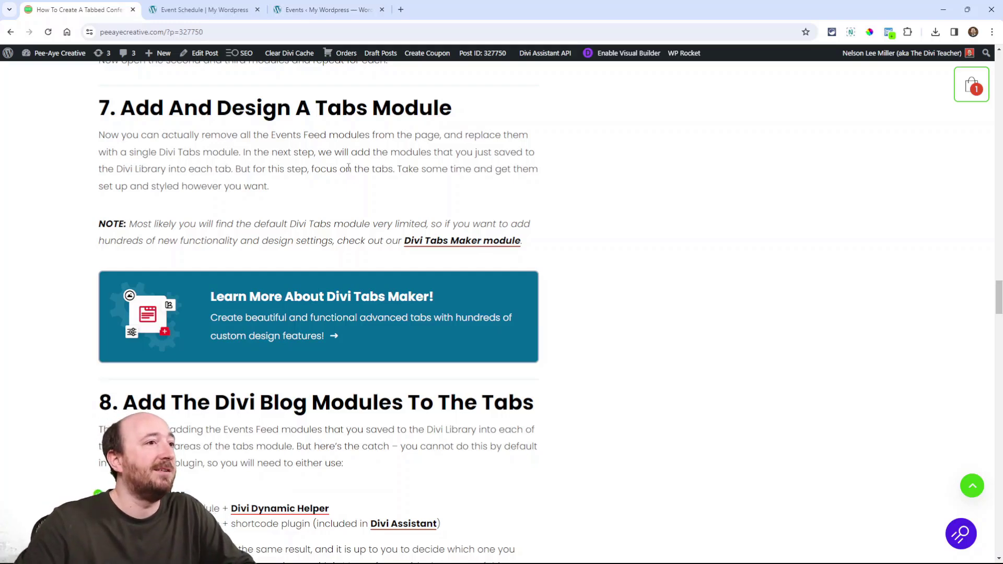
pyautogui.scroll(-4, 566, 244)
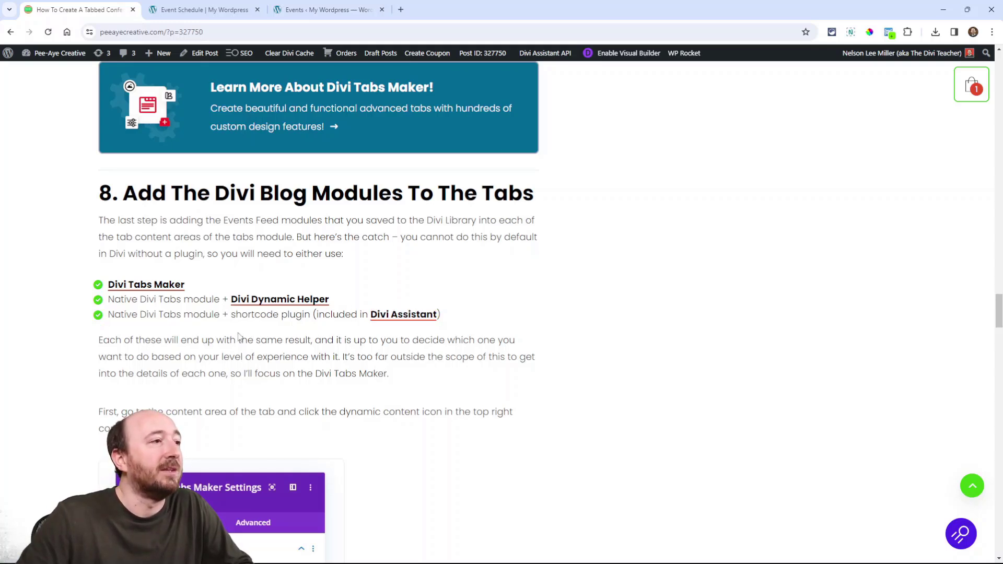
pyautogui.scroll(-2, 237, 336)
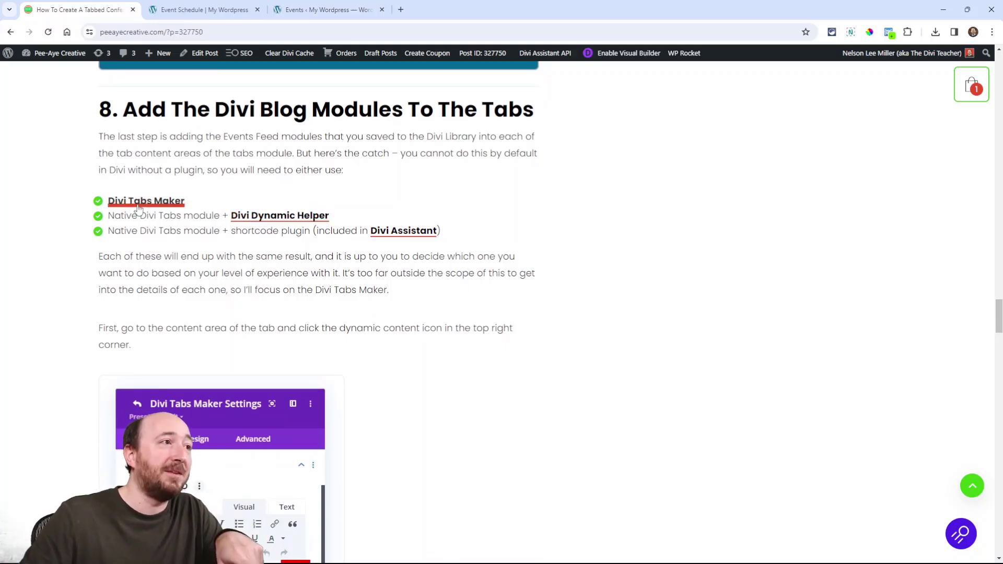
pyautogui.scroll(-5, 288, 360)
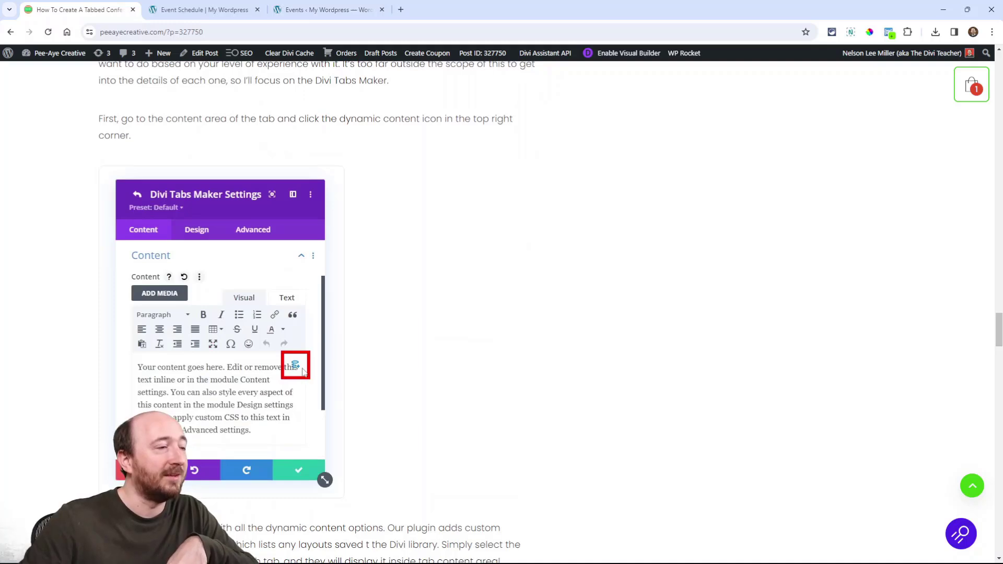
pyautogui.scroll(-10, 354, 347)
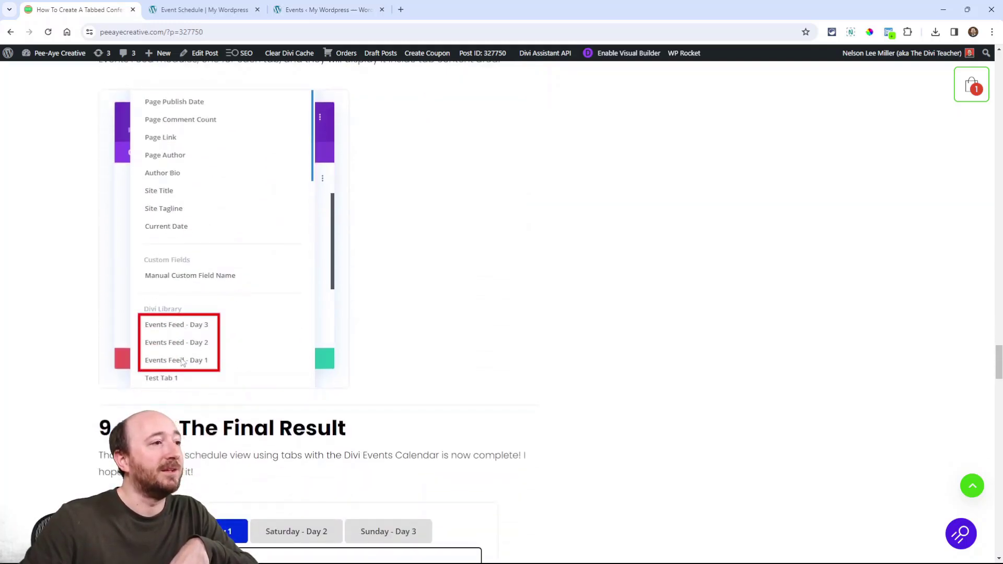
# Step: Open the Tabs Maker's Friday - Day 1 tab settings and expand its content options
pyautogui.click(199, 9)
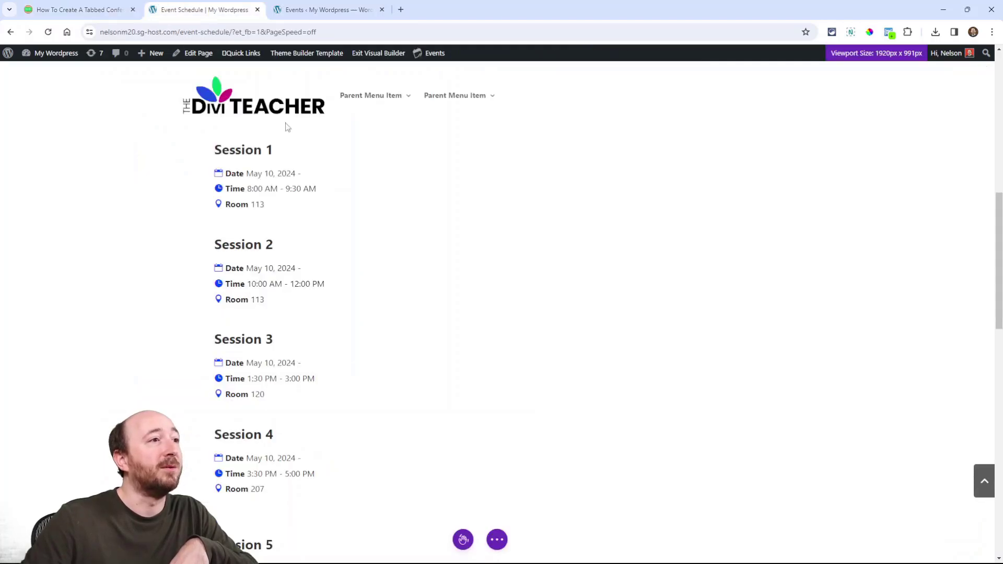
pyautogui.scroll(2, 420, 265)
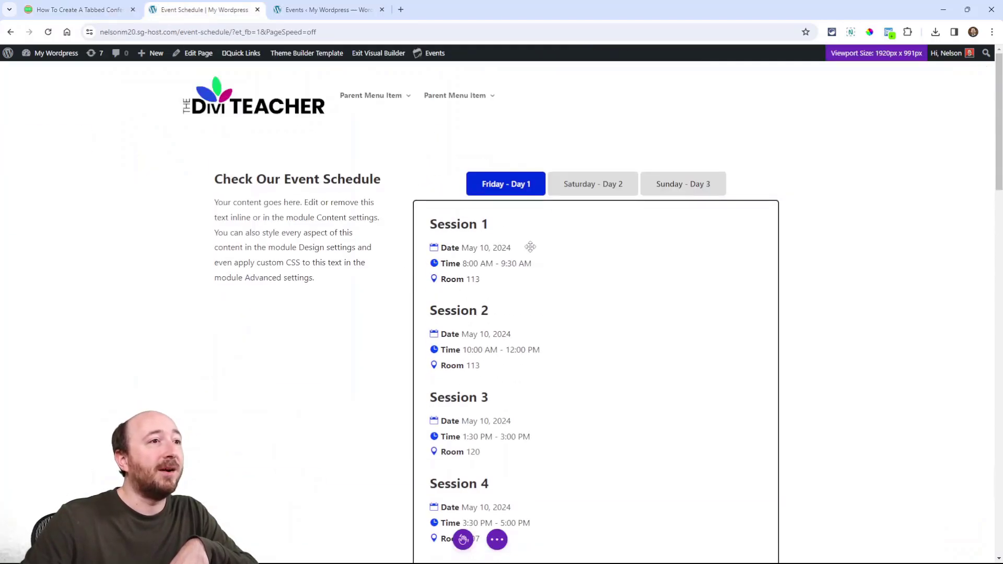
pyautogui.click(577, 202)
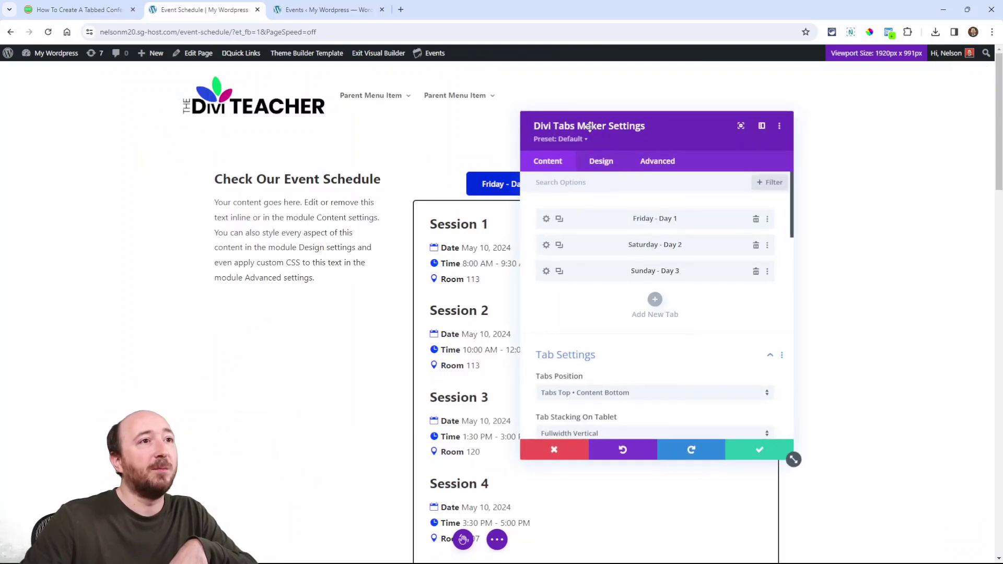
pyautogui.click(546, 219)
pyautogui.scroll(-3, 642, 289)
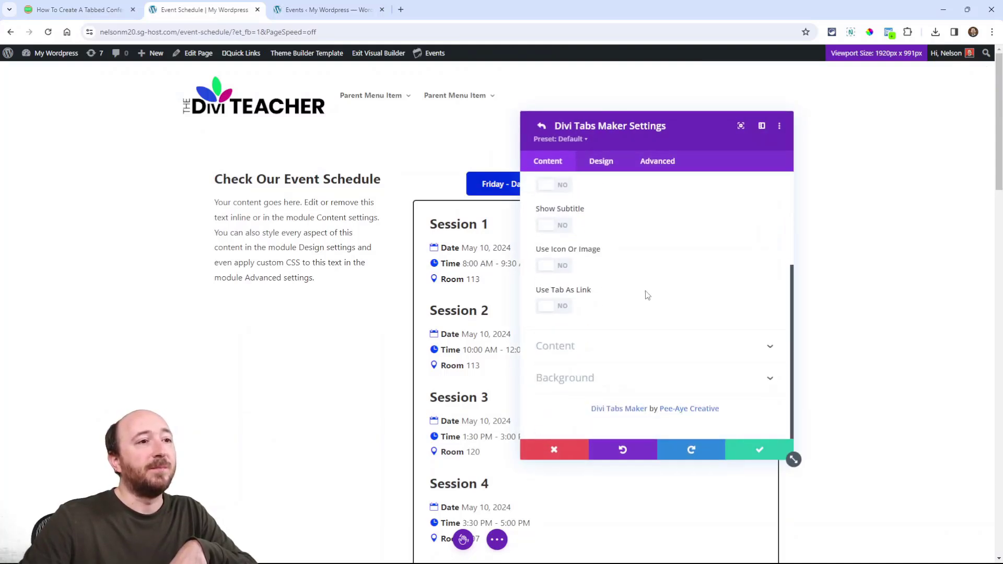
pyautogui.click(569, 347)
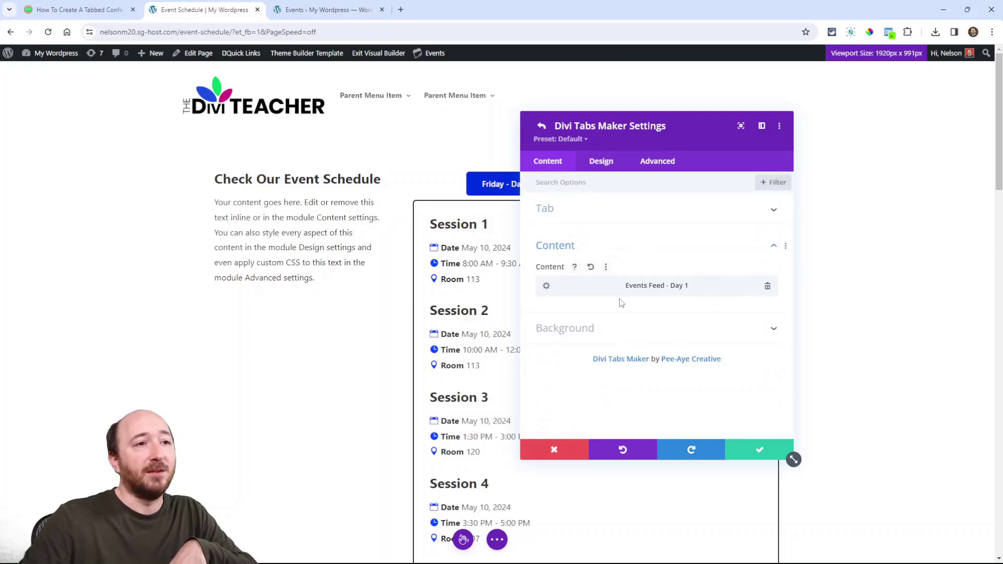
# Step: Replace the Friday tab content with the Events Feed - Day 1 library layout and save
pyautogui.click(767, 286)
pyautogui.click(766, 316)
pyautogui.scroll(-3, 726, 320)
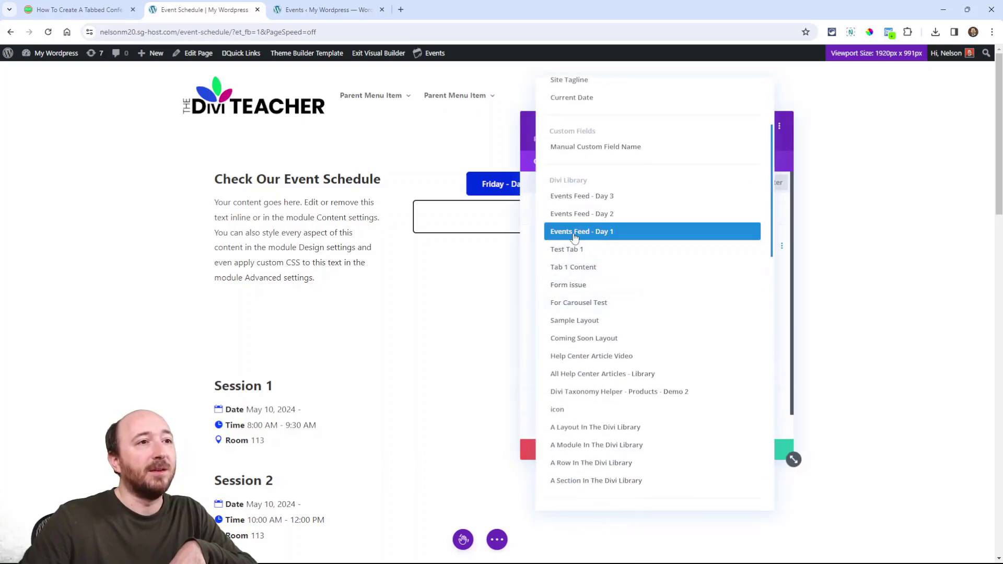
pyautogui.click(602, 238)
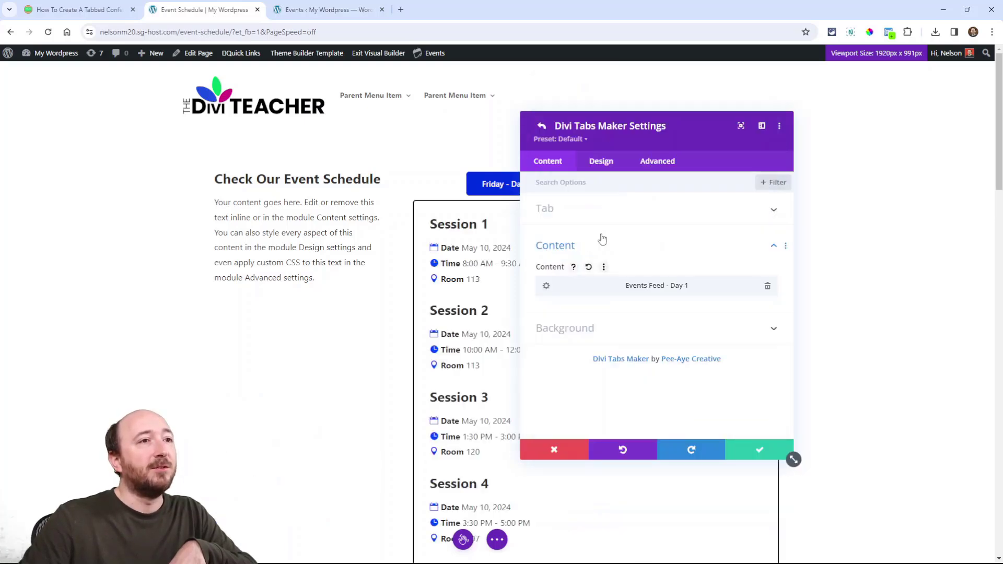
pyautogui.click(741, 454)
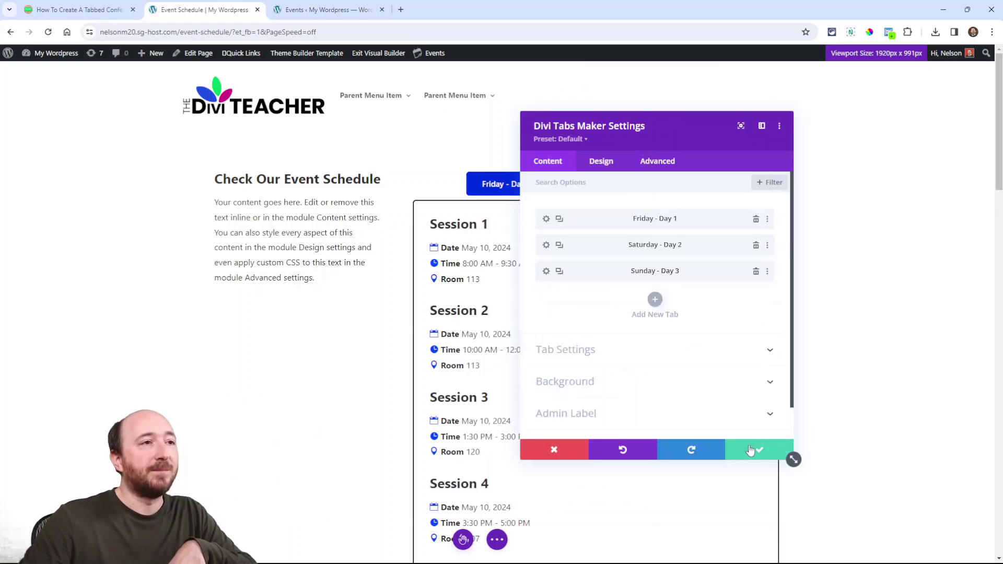
# Step: Close the tabs module settings and preview the Saturday, Sunday and Friday tabs' sessions
pyautogui.click(759, 450)
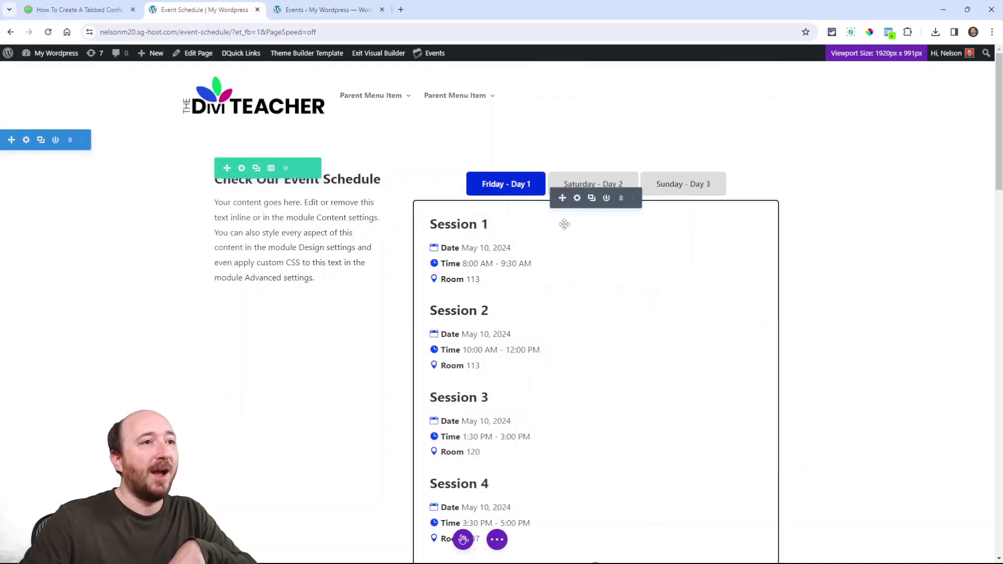
pyautogui.scroll(-4, 468, 290)
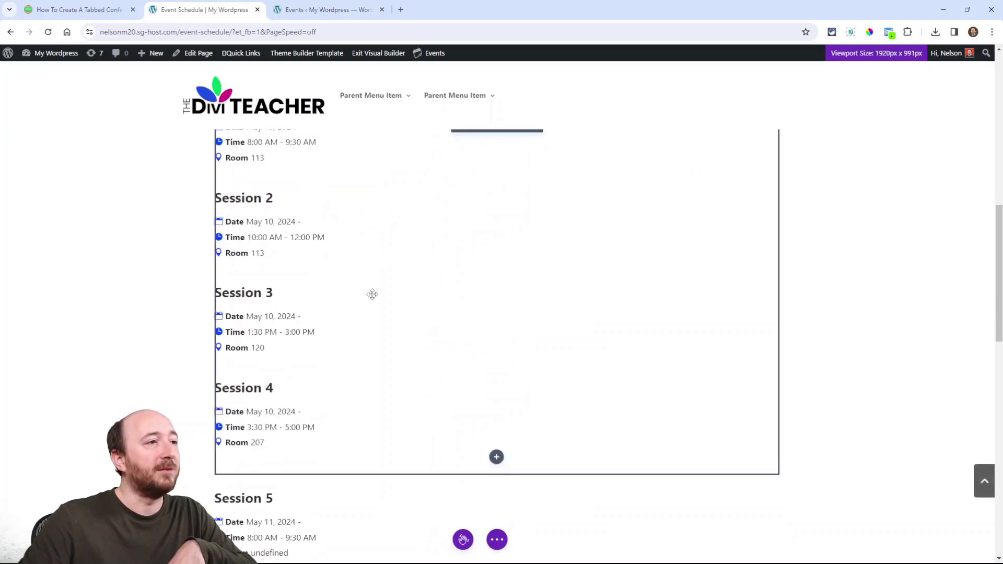
pyautogui.scroll(2, 537, 290)
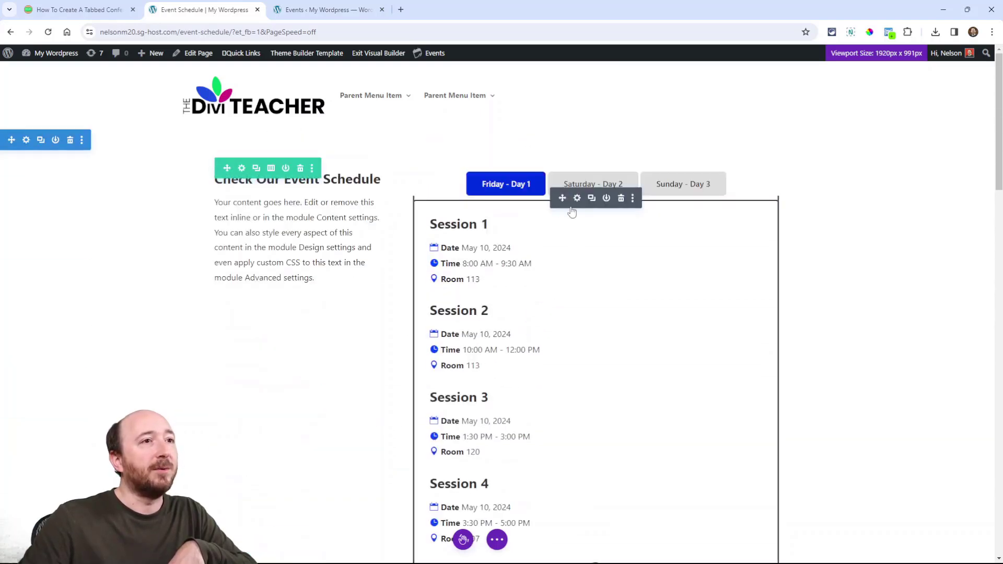
pyautogui.click(576, 186)
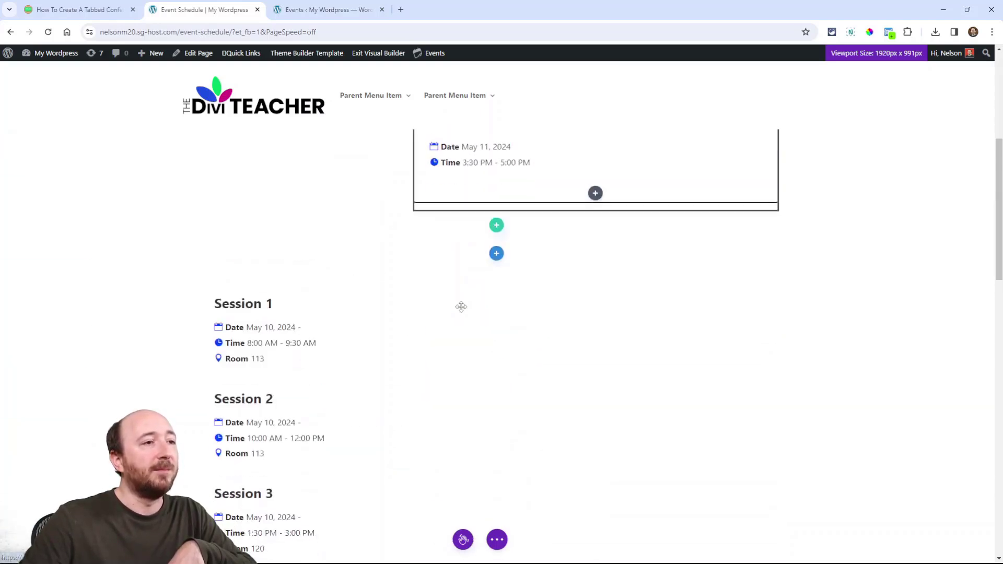
pyautogui.moveTo(461, 307); pyautogui.dragTo(708, 197)
pyautogui.scroll(3, 705, 194)
pyautogui.click(697, 188)
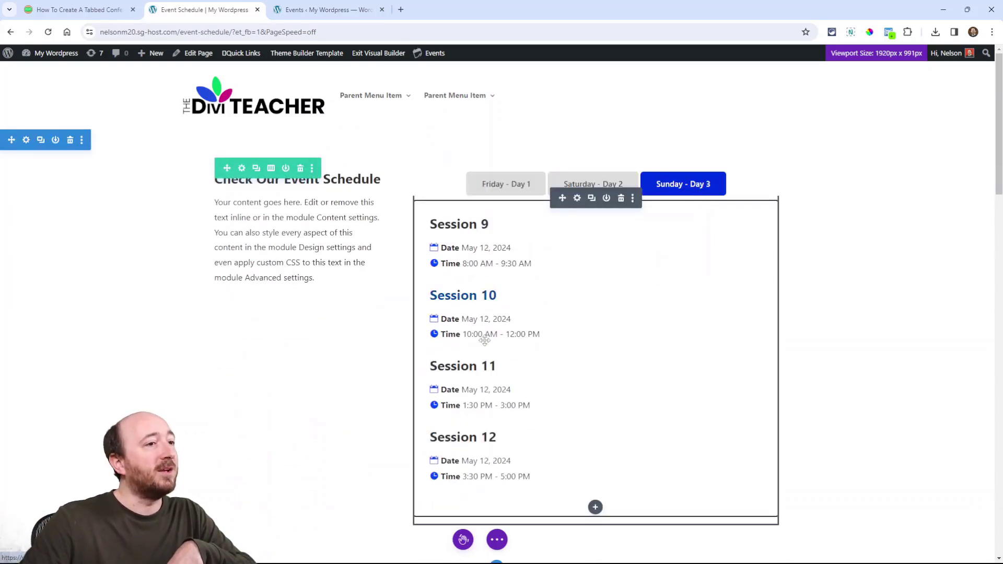
pyautogui.click(491, 188)
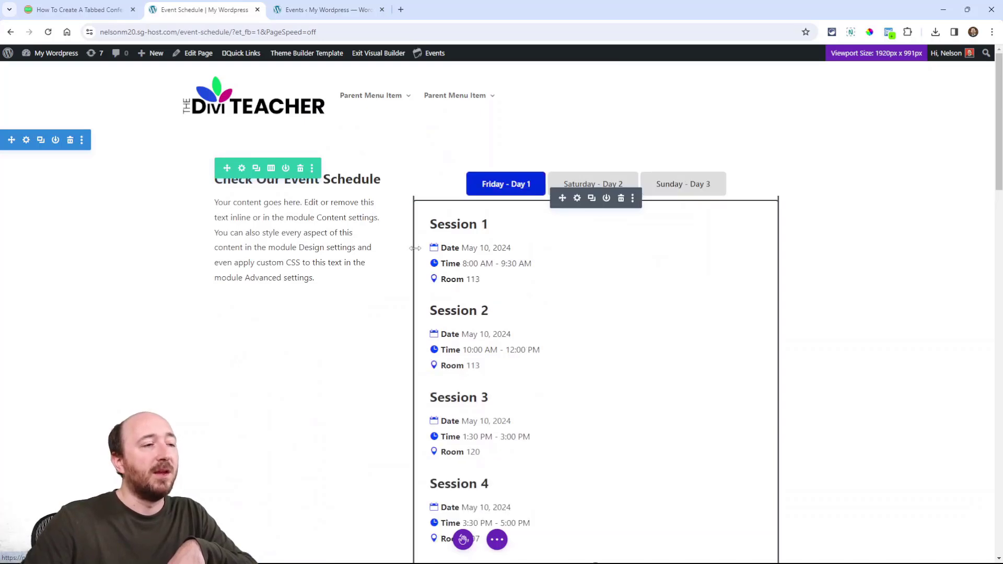
pyautogui.scroll(-2, 454, 359)
pyautogui.scroll(2, 453, 359)
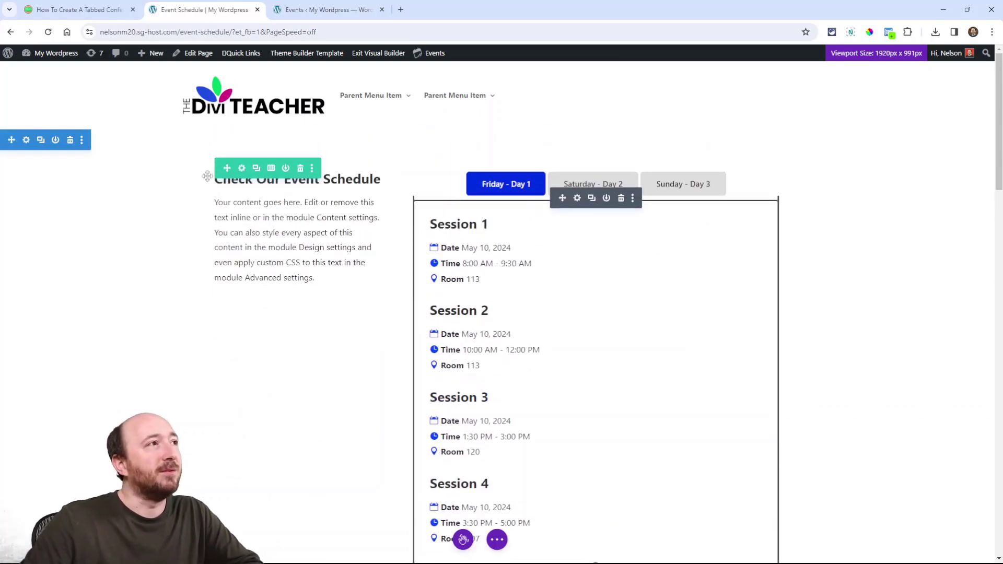
# Step: Compare the schedule with the tutorial article's final result, then reopen the Divi Tabs Maker settings
pyautogui.click(84, 11)
pyautogui.scroll(-8, 408, 344)
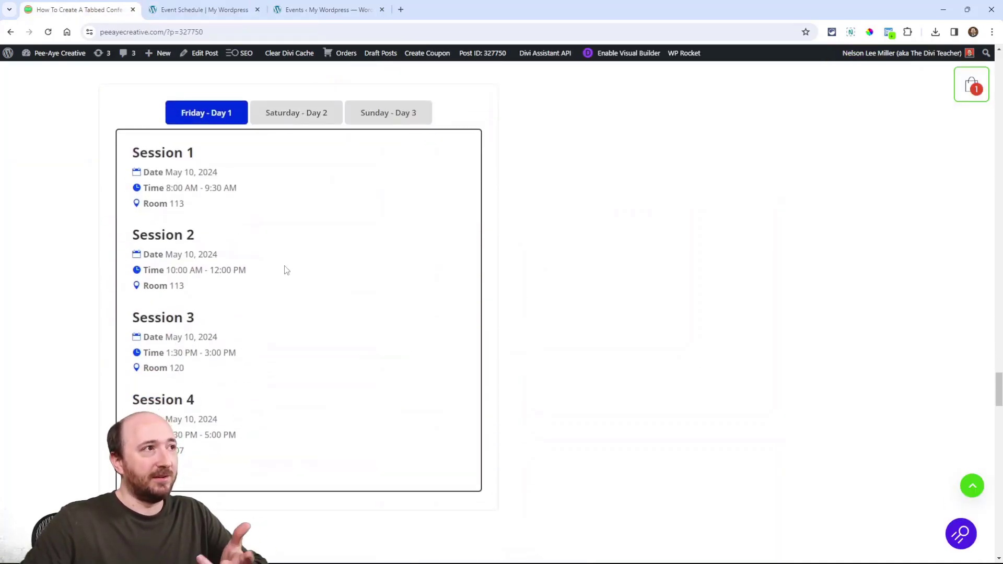
pyautogui.click(222, 12)
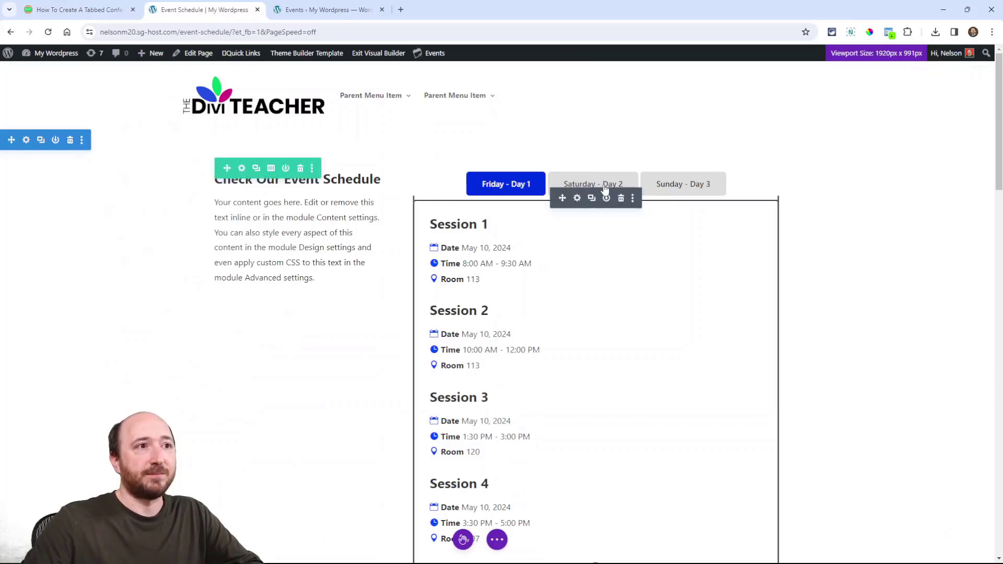
pyautogui.click(672, 192)
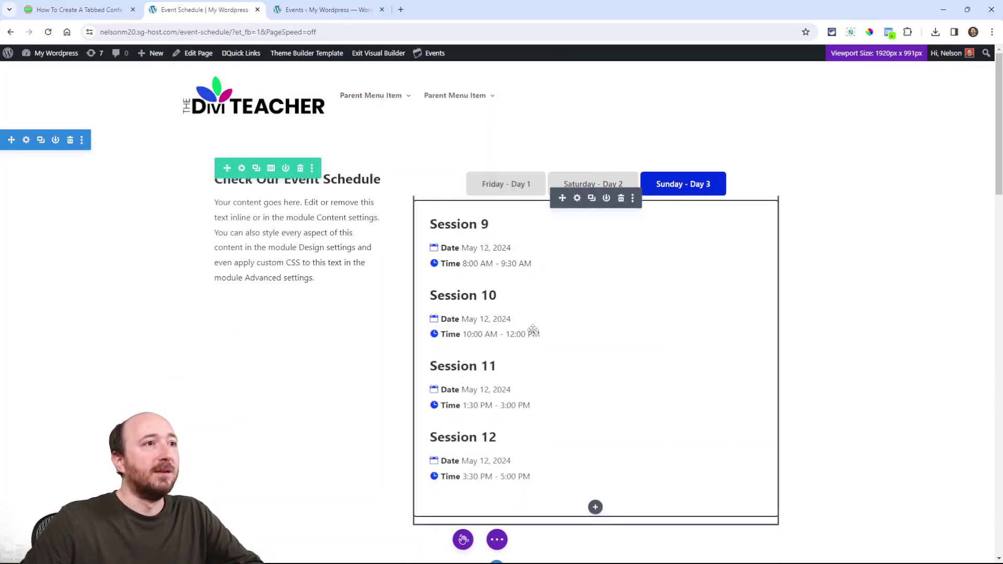
pyautogui.click(577, 198)
# Step: Check the Divi Tabs Maker Design options against the Friday–Sunday tabs, then save and close the settings
pyautogui.moveTo(636, 144); pyautogui.dragTo(737, 153)
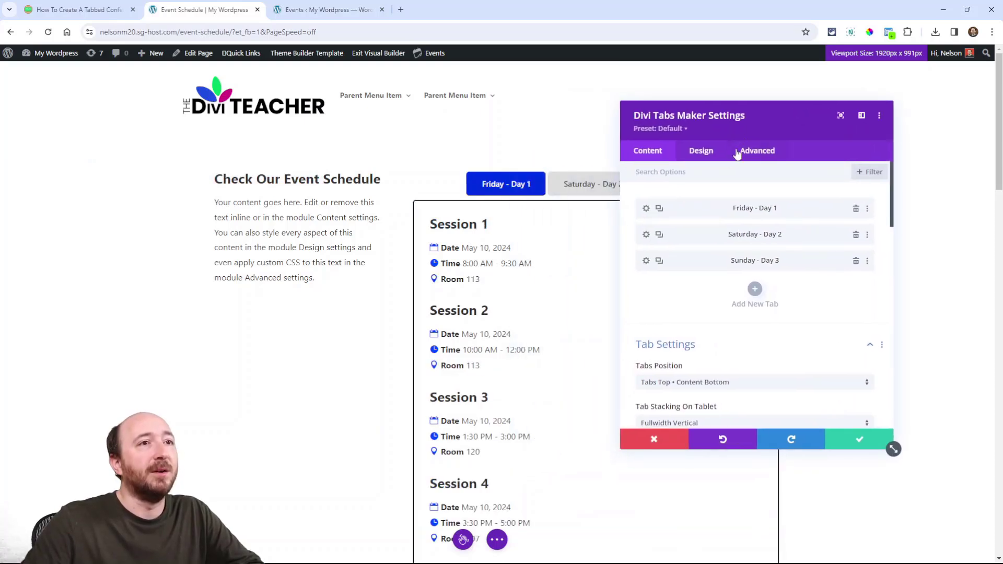
pyautogui.click(703, 152)
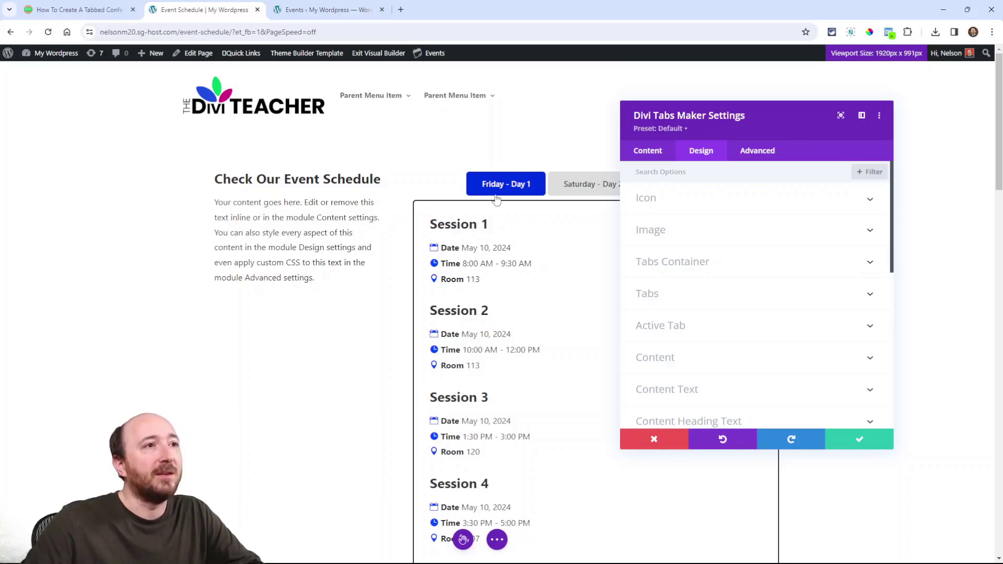
pyautogui.moveTo(713, 108); pyautogui.dragTo(782, 269)
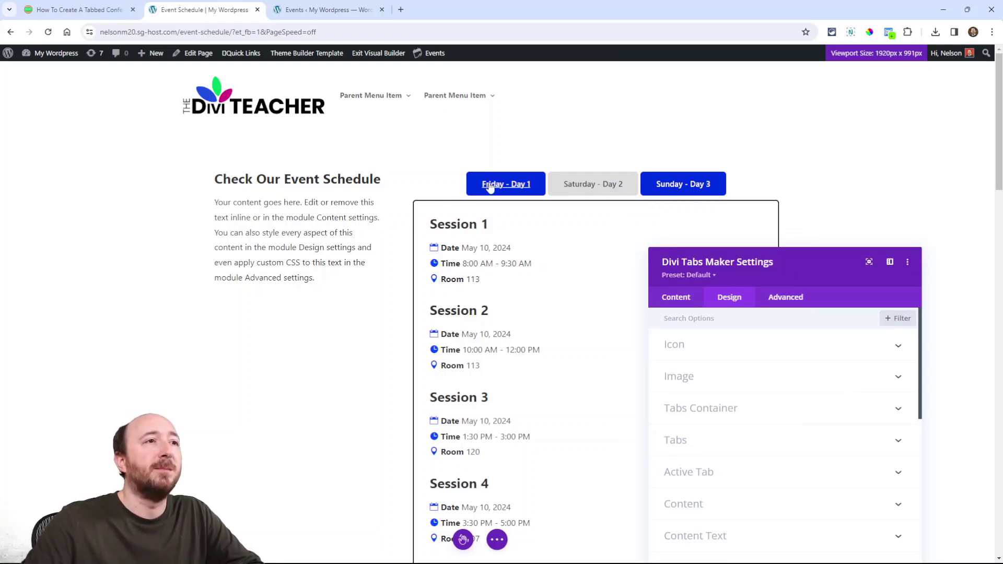
pyautogui.moveTo(826, 283); pyautogui.dragTo(631, 197)
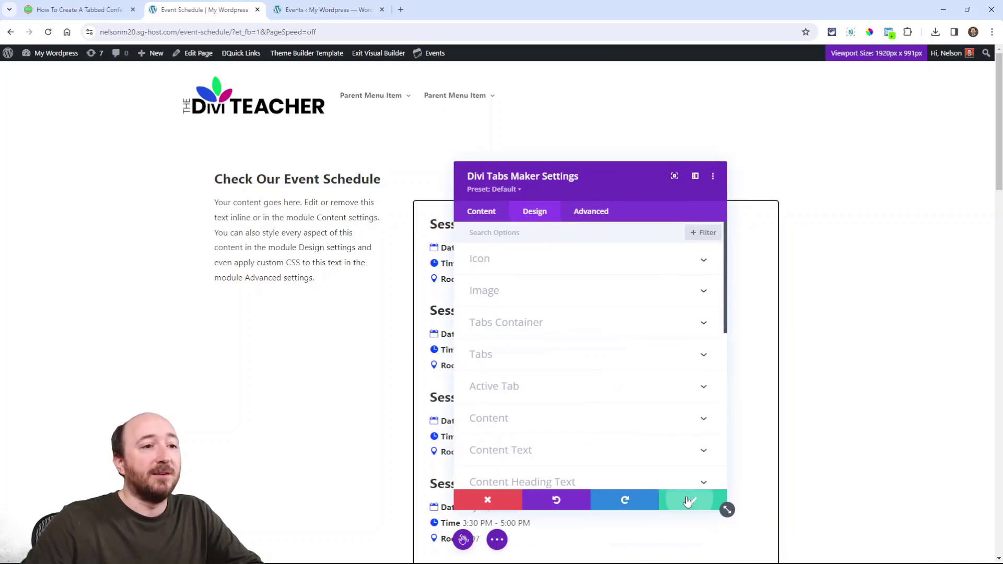
pyautogui.click(691, 499)
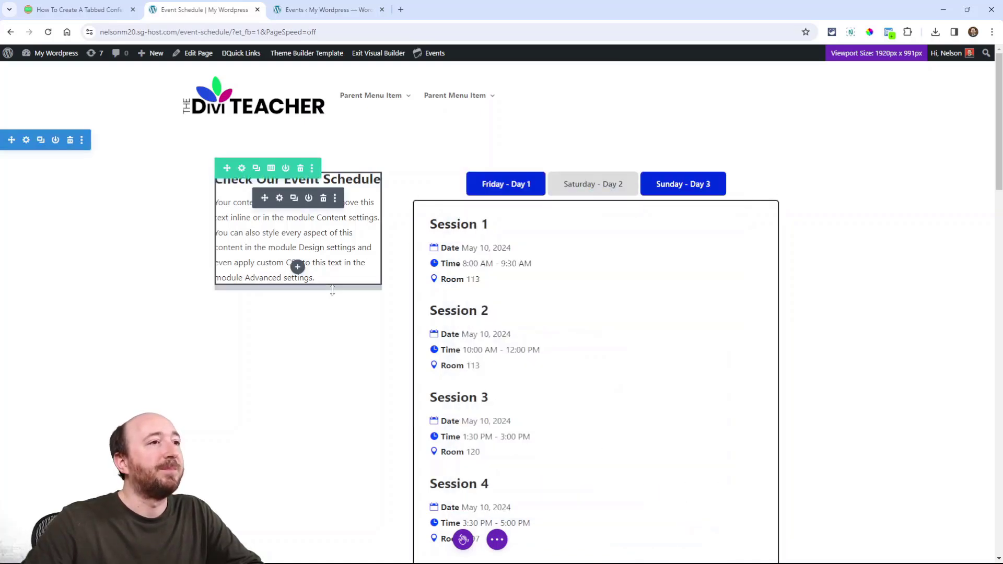